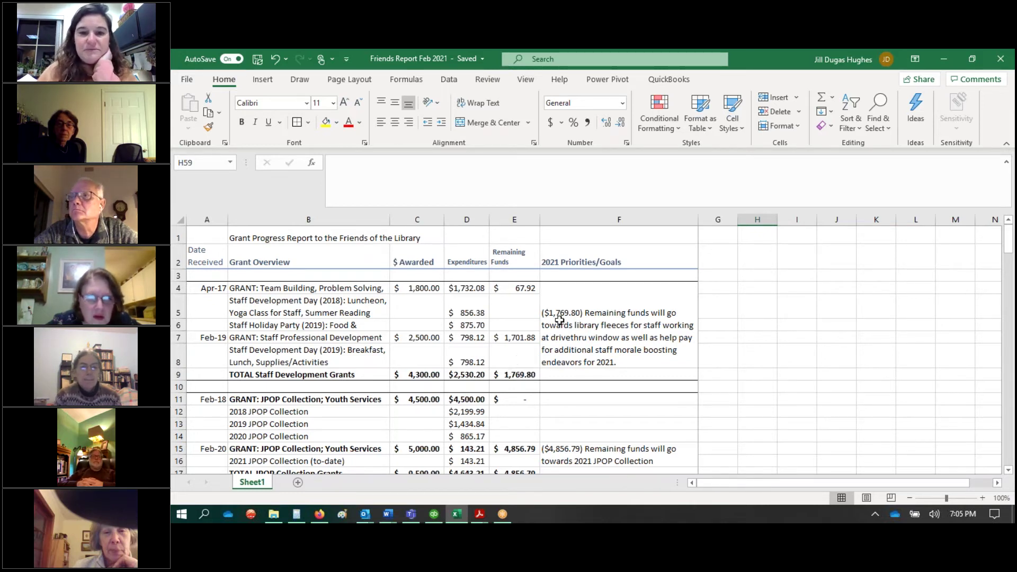
Review the 2021 priorities note for the Staff Development grants.
left_click(595, 358)
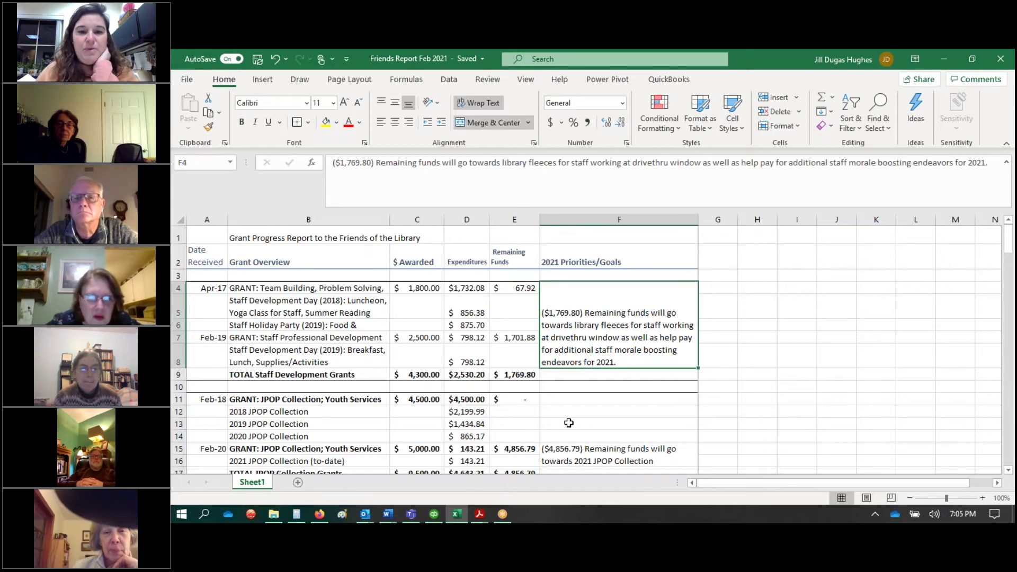
left_click(756, 393)
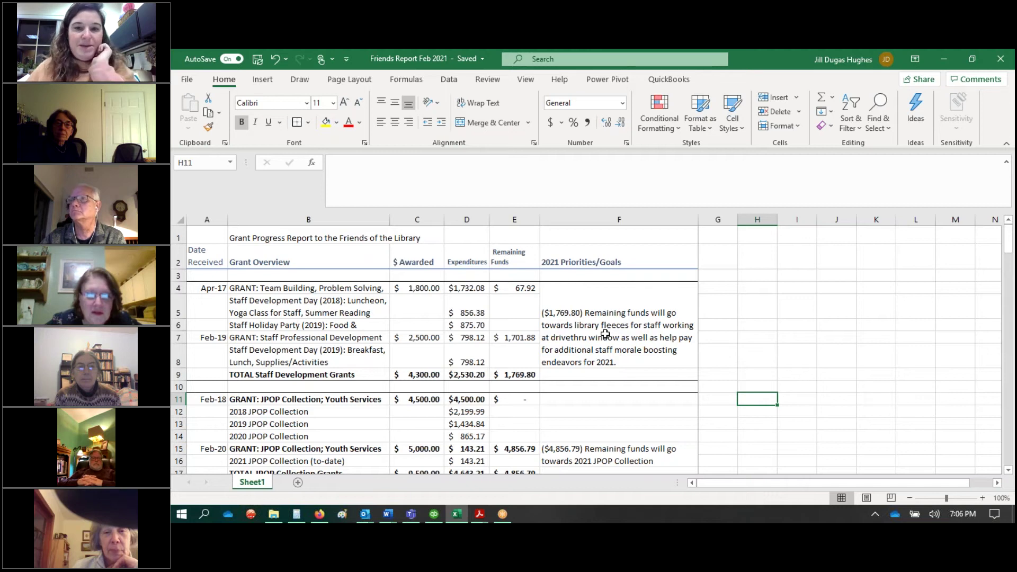
left_click(605, 334)
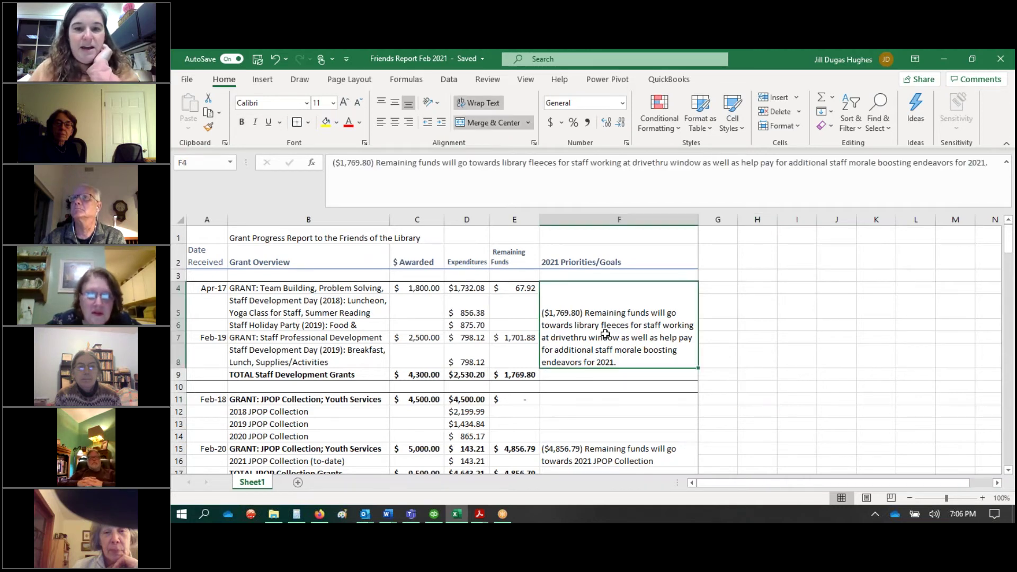
left_click(719, 382)
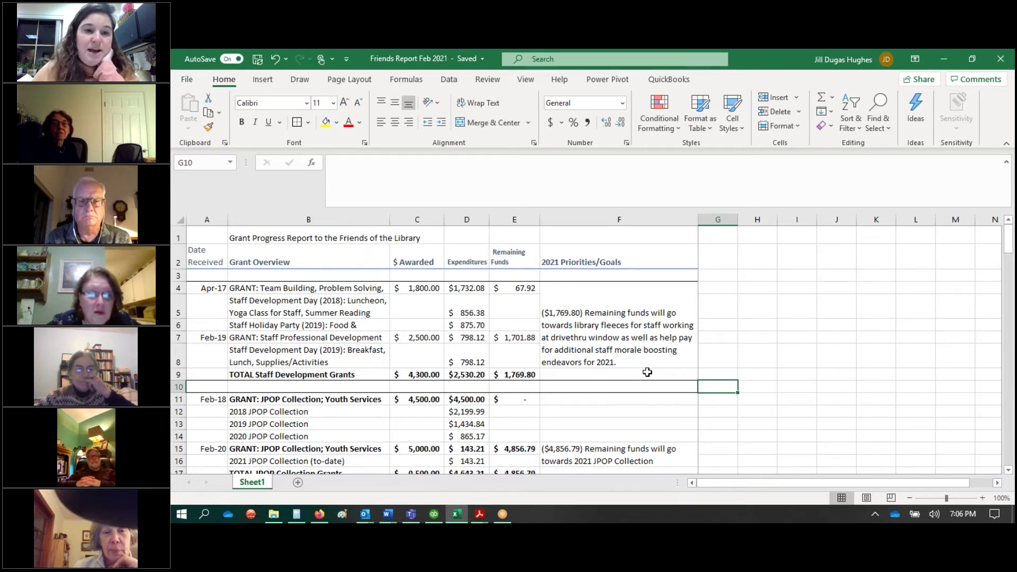
Review the awards, expenditures and 2021 goals of the JPOP, Technology and Graphic Novel collection grants.
scroll(648, 372, "down", 1)
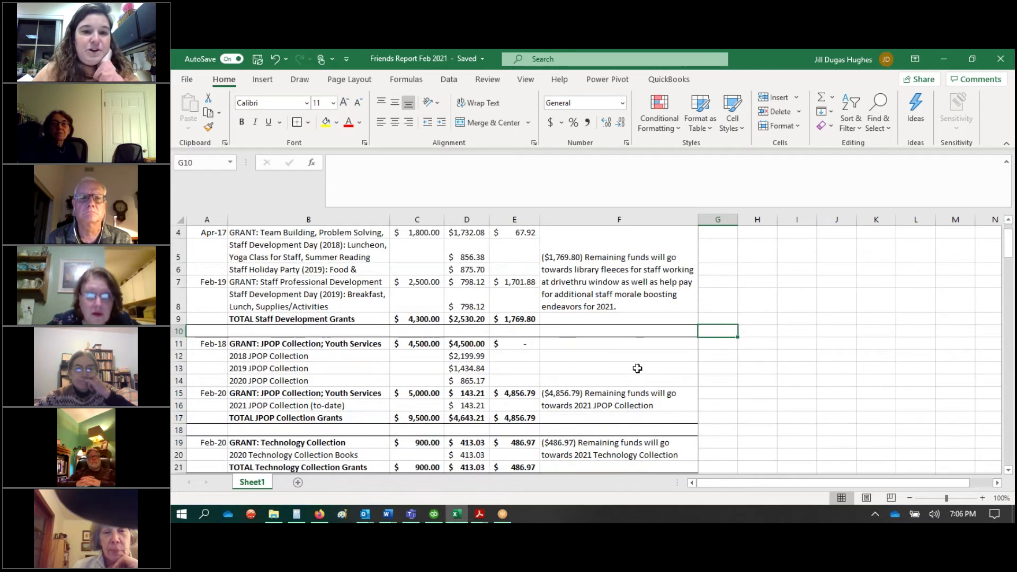
scroll(637, 369, "down", 1)
scroll(637, 368, "up", 1)
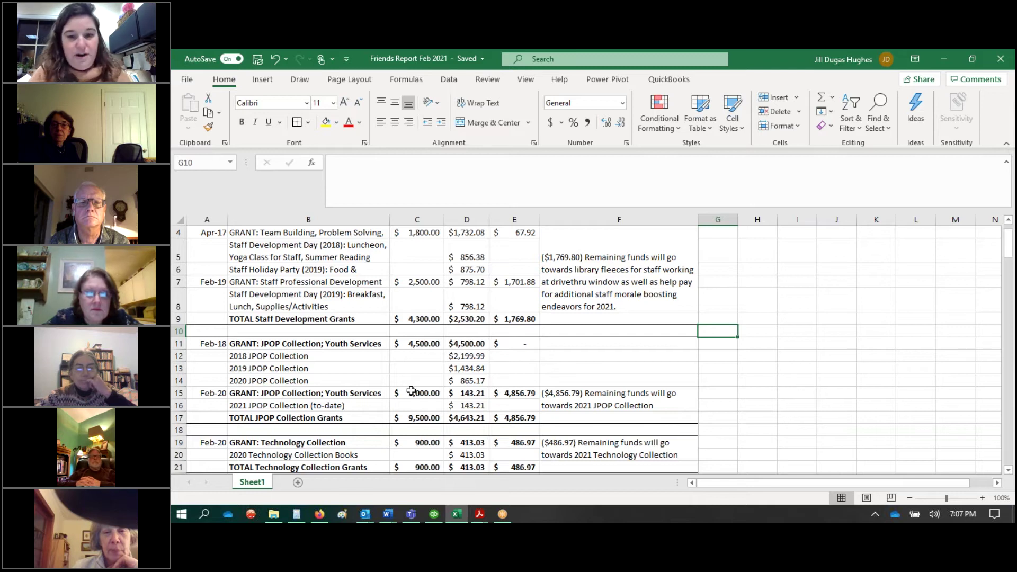
scroll(618, 405, "down", 1)
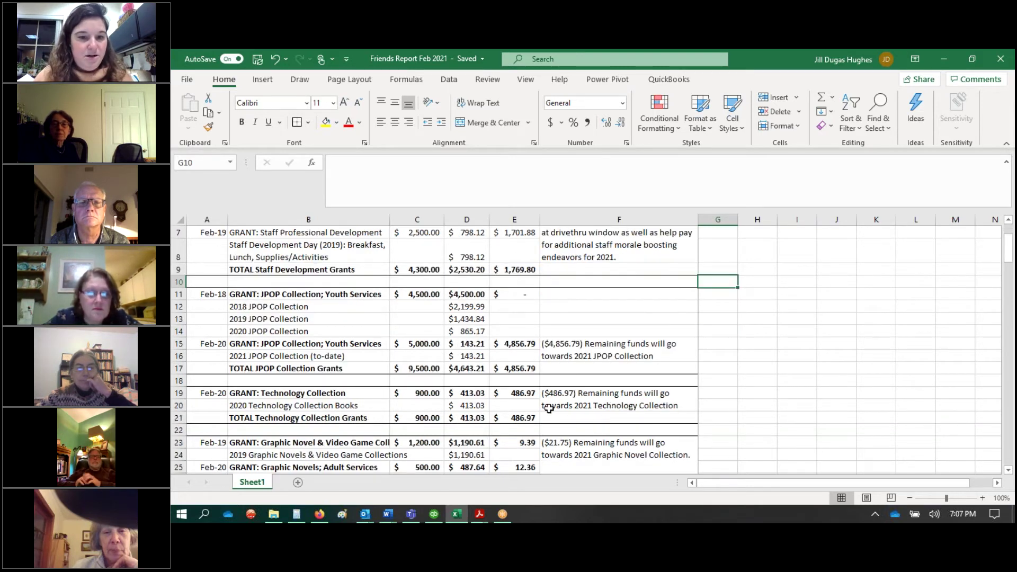
scroll(549, 408, "down", 2)
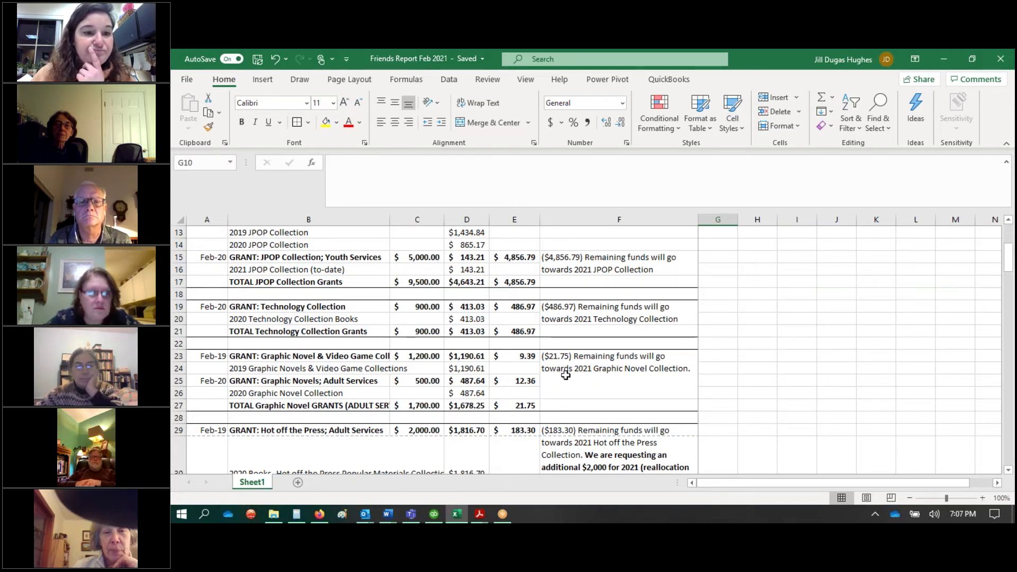
scroll(566, 375, "down", 1)
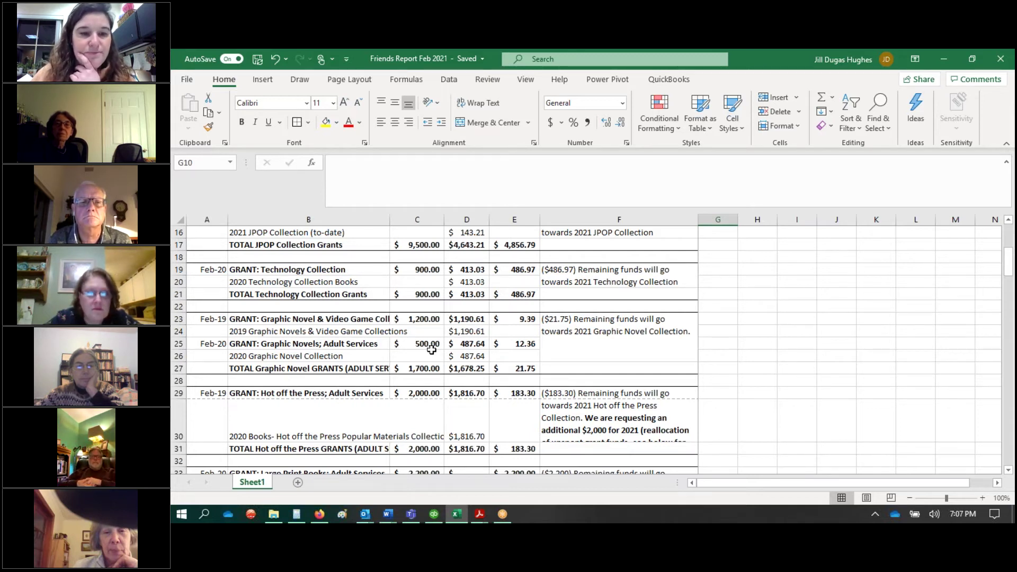
scroll(431, 350, "down", 2)
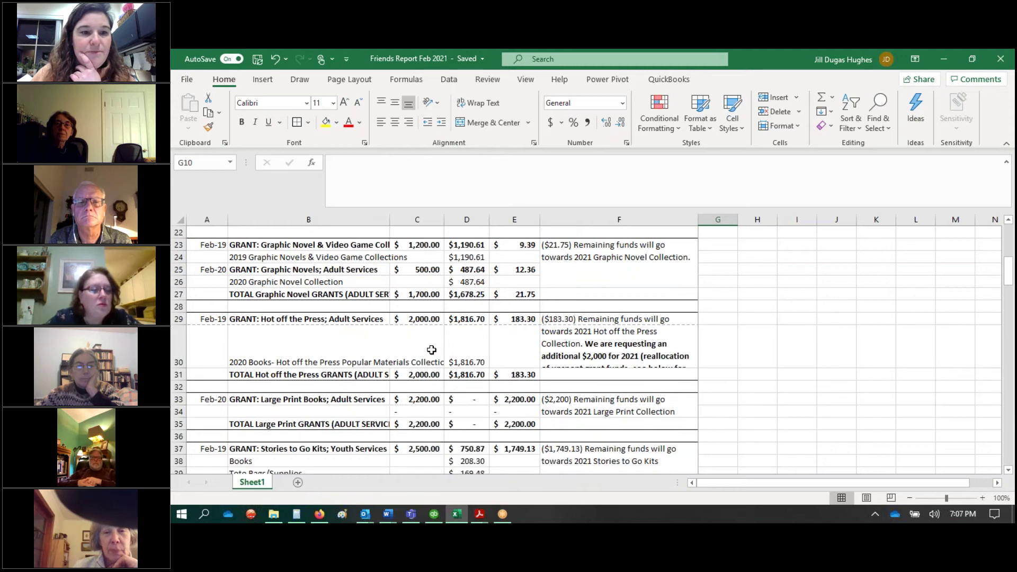
scroll(431, 350, "up", 2)
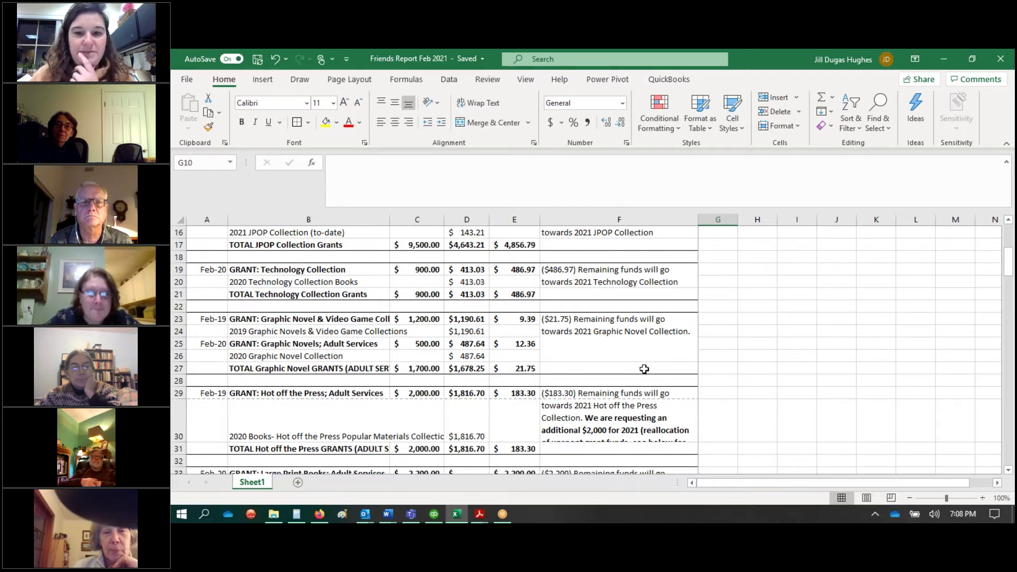
Increase the height of row 30 so the full 2021 goals note for the Hot off the Press grant fits.
scroll(640, 376, "down", 1)
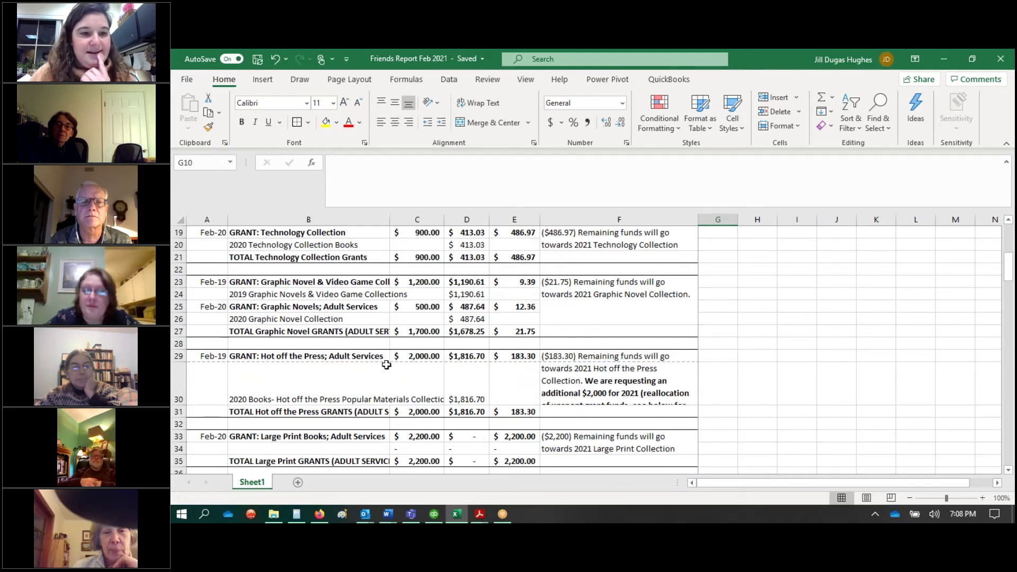
scroll(383, 366, "down", 1)
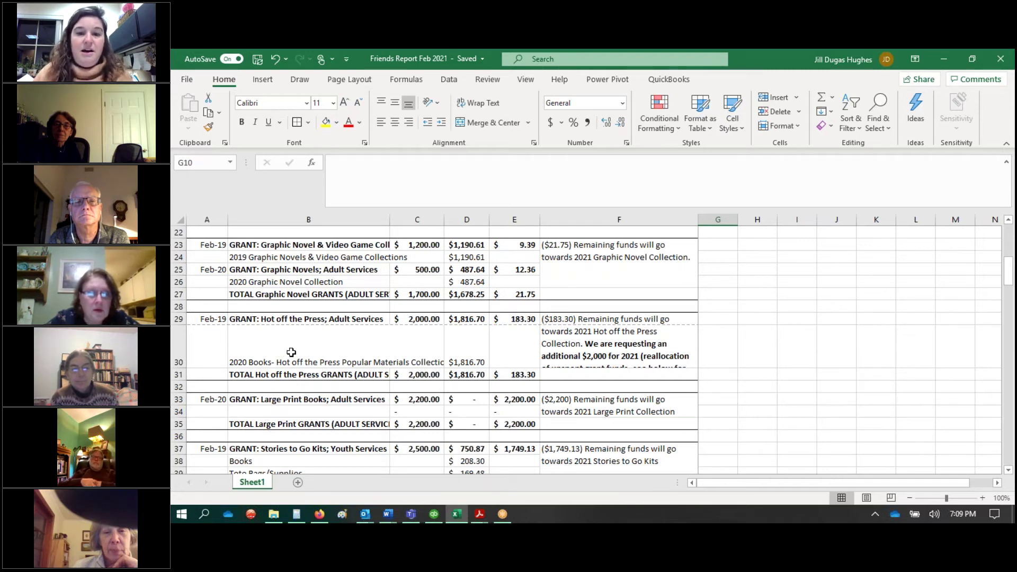
left_click(655, 364)
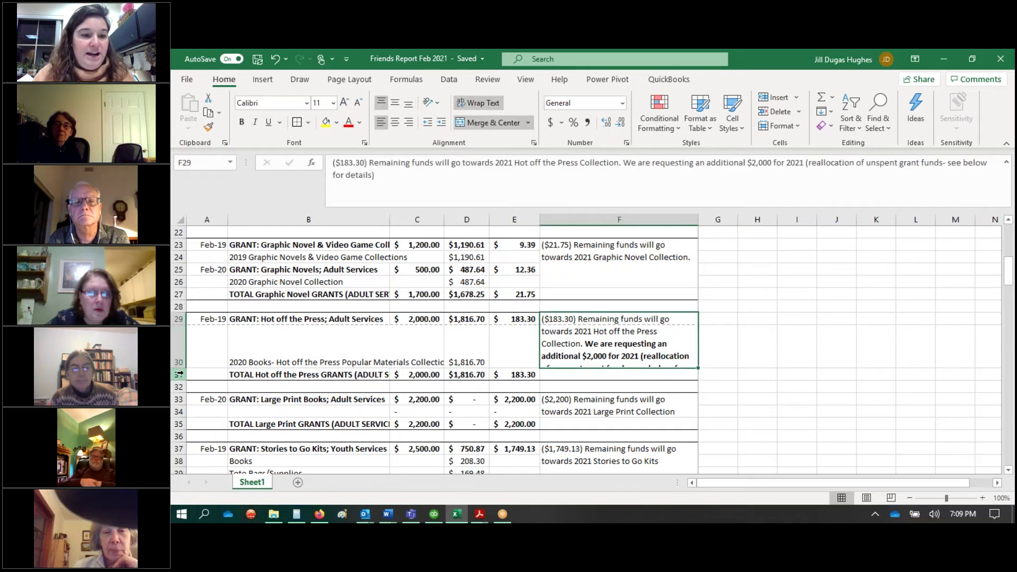
left_click_drag(178, 368, 182, 395)
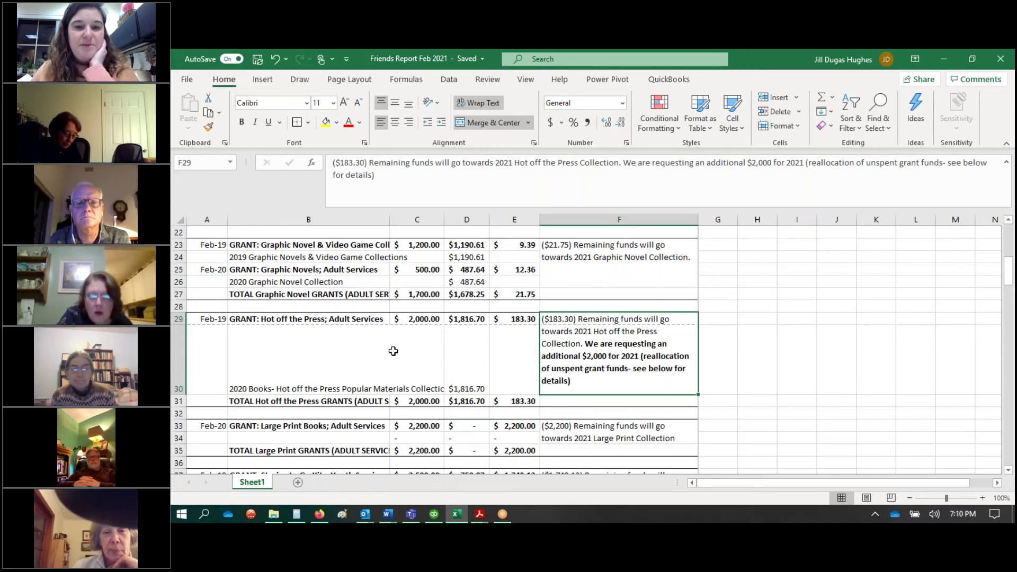
Examine the Large Print grants total row from its label across to the remaining funds.
scroll(392, 350, "down", 1)
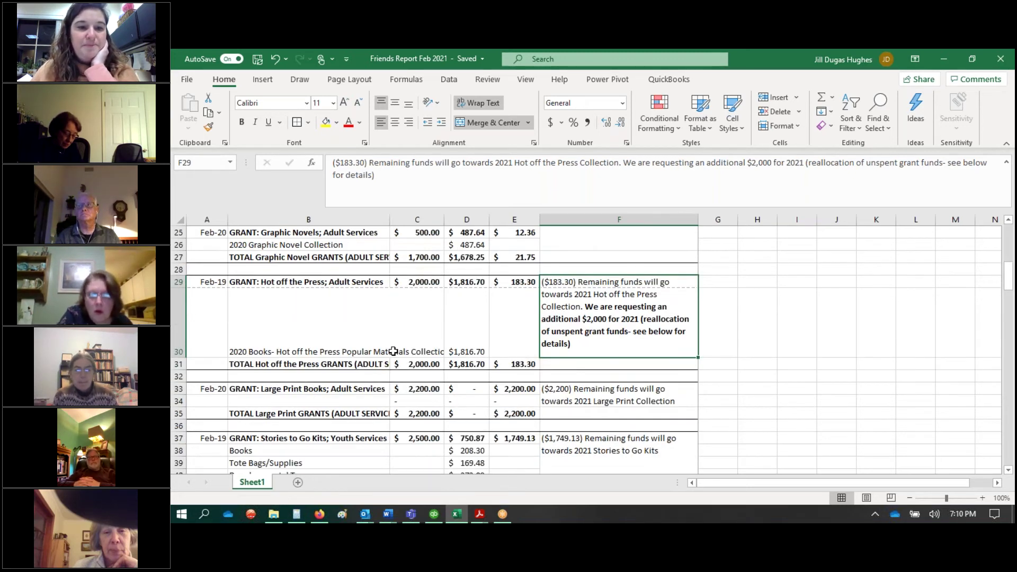
scroll(393, 351, "down", 2)
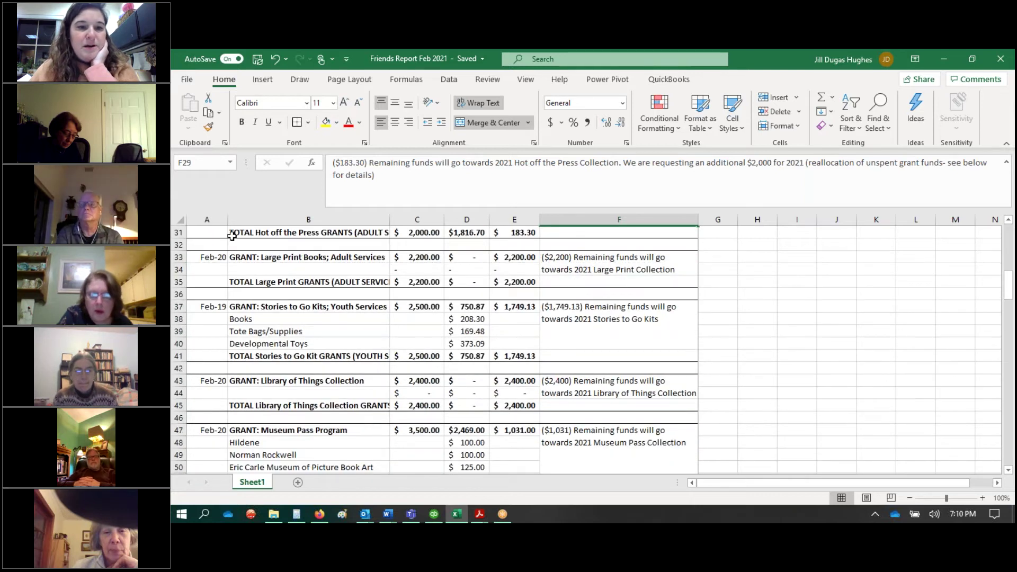
left_click(358, 285)
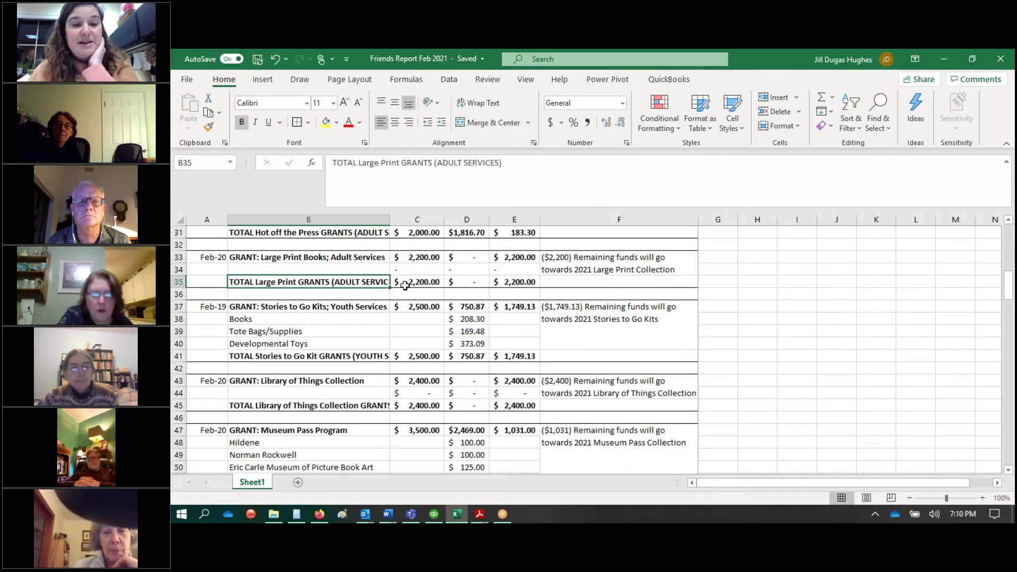
key("Right")
key("Right")
key("Right")
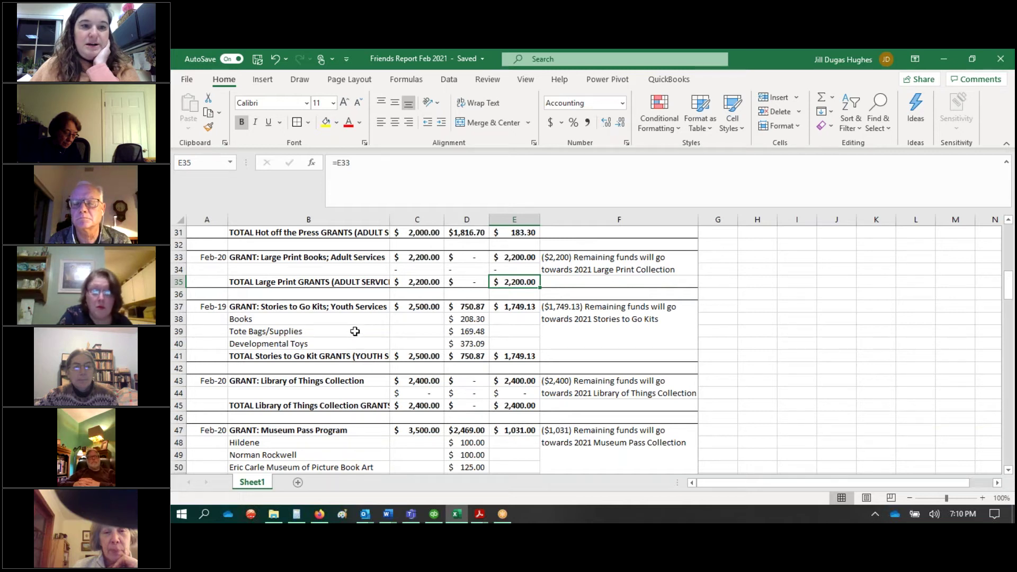
Review the Stories to Go Kits grant and the Library of Things Collection grant total.
left_click(320, 308)
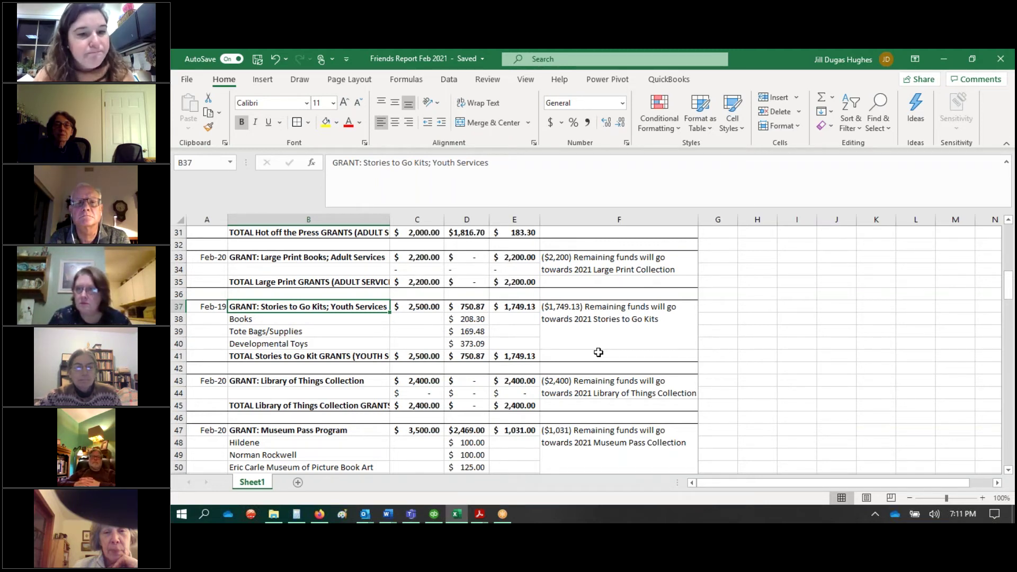
scroll(276, 340, "down", 1)
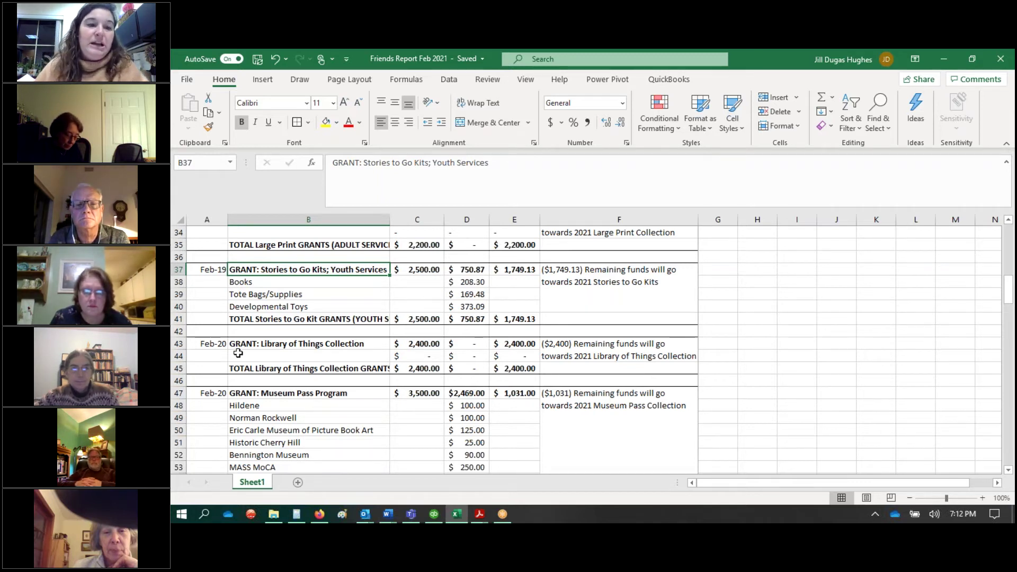
left_click(370, 366)
scroll(454, 418, "down", 1)
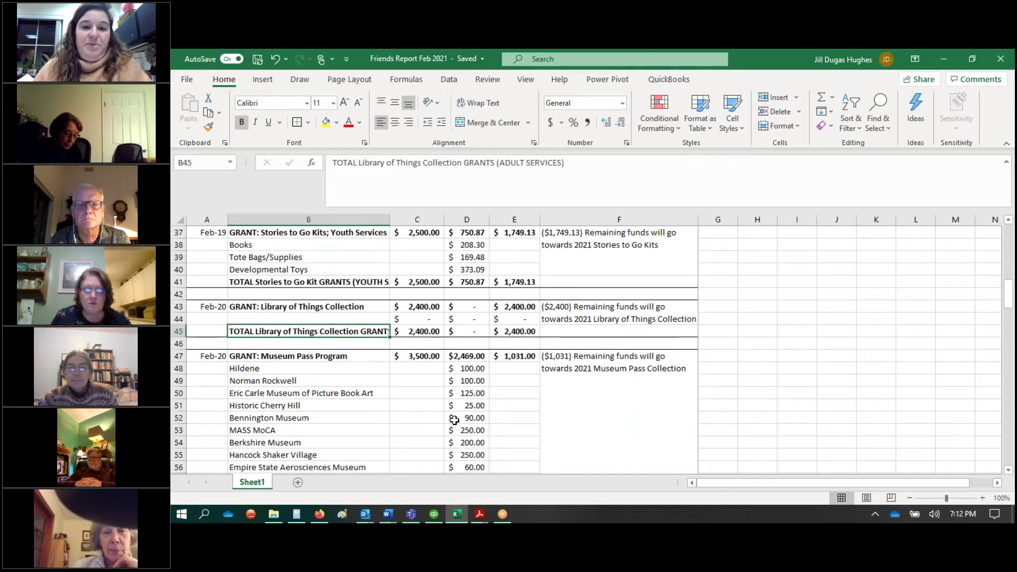
Review the Museum Pass Program grant, checking its awarded amount and the museum expenses down to the grant total.
left_click(392, 403)
scroll(419, 414, "down", 1)
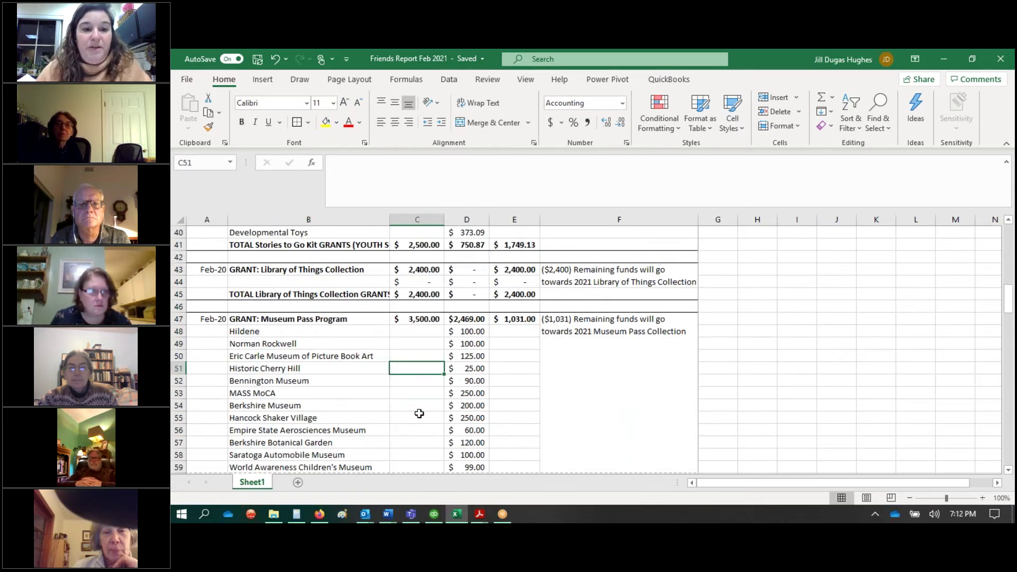
left_click(349, 323)
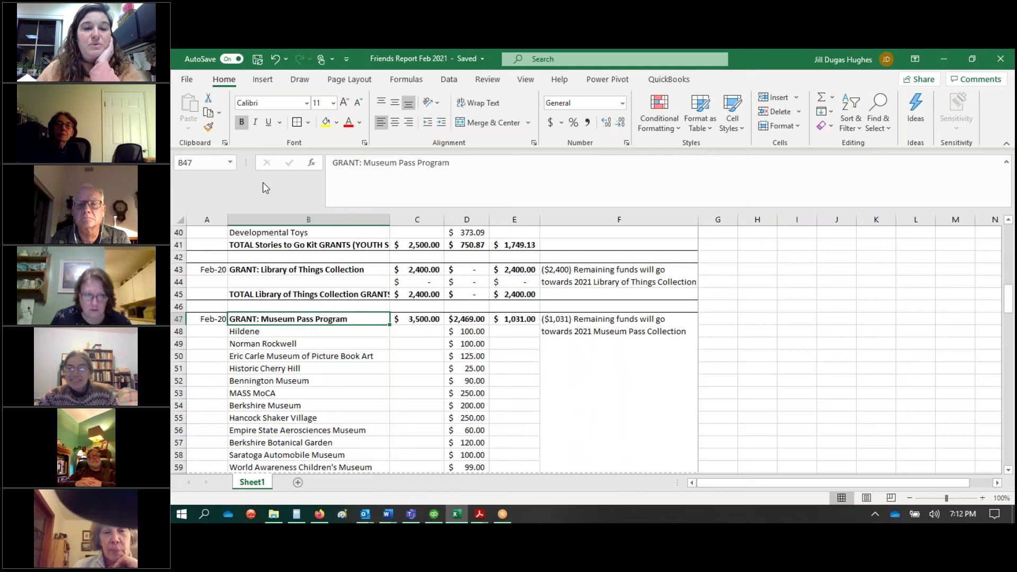
left_click(304, 365)
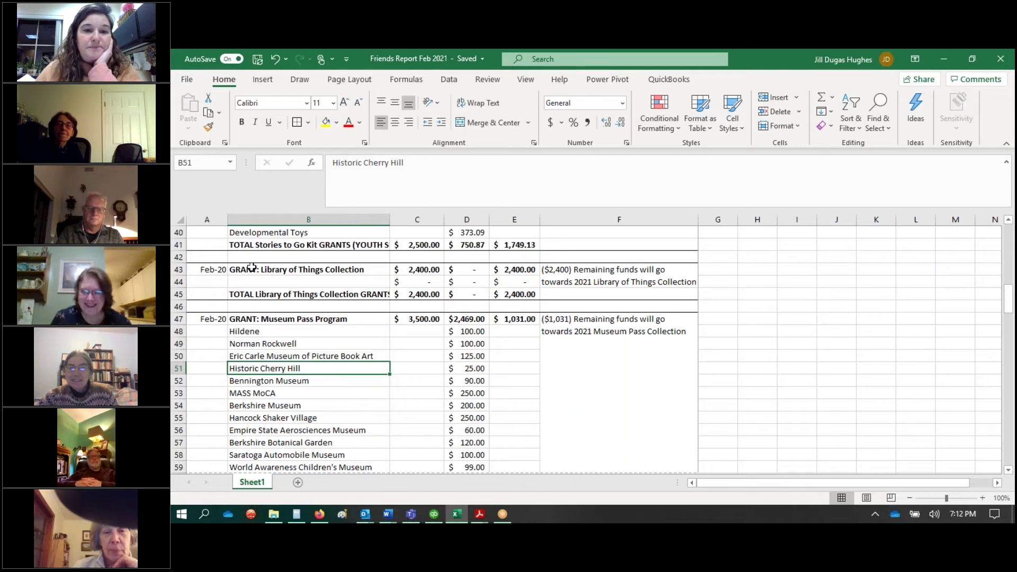
left_click(377, 384)
scroll(378, 384, "down", 1)
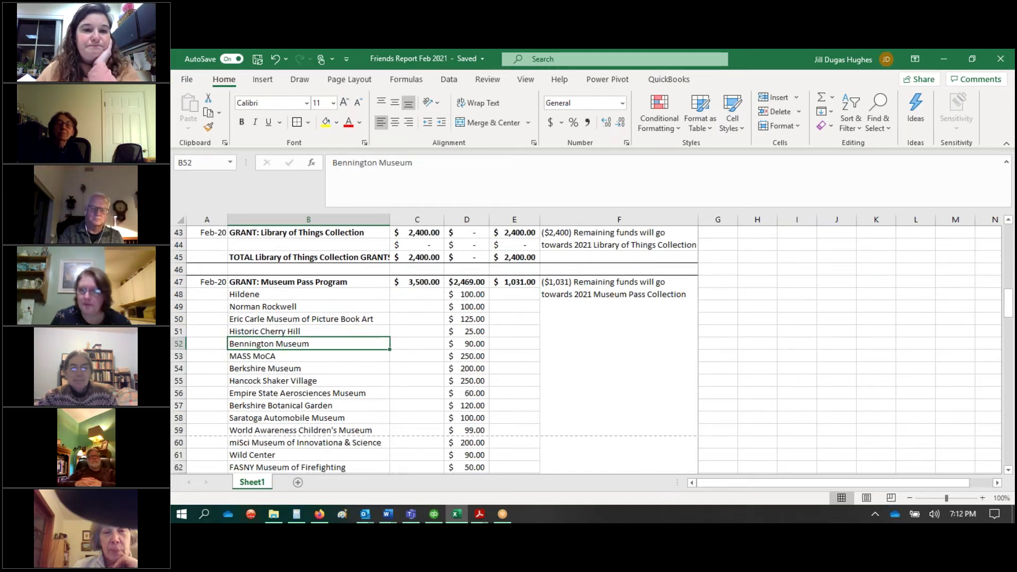
left_click(405, 282)
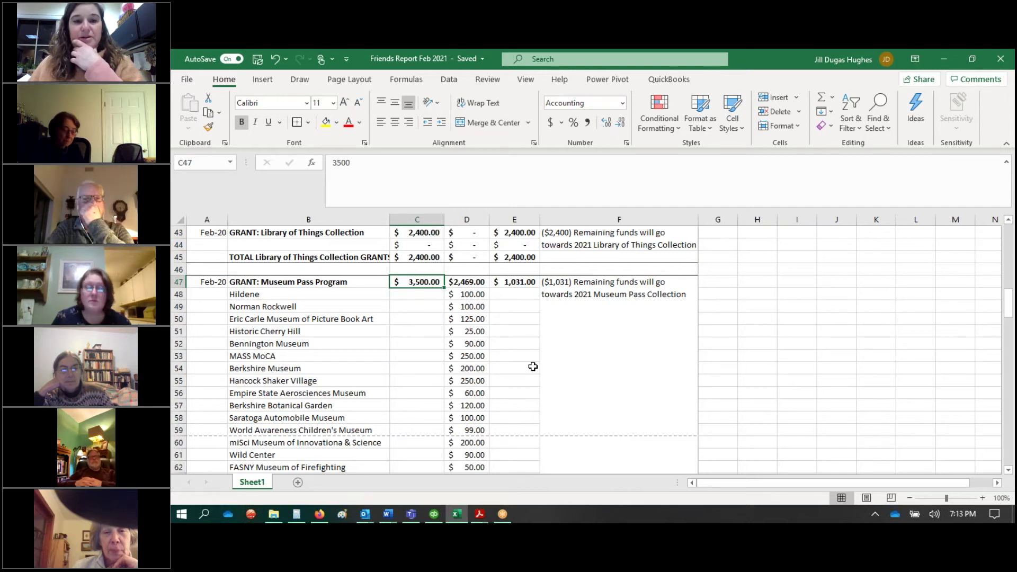
scroll(533, 366, "down", 5)
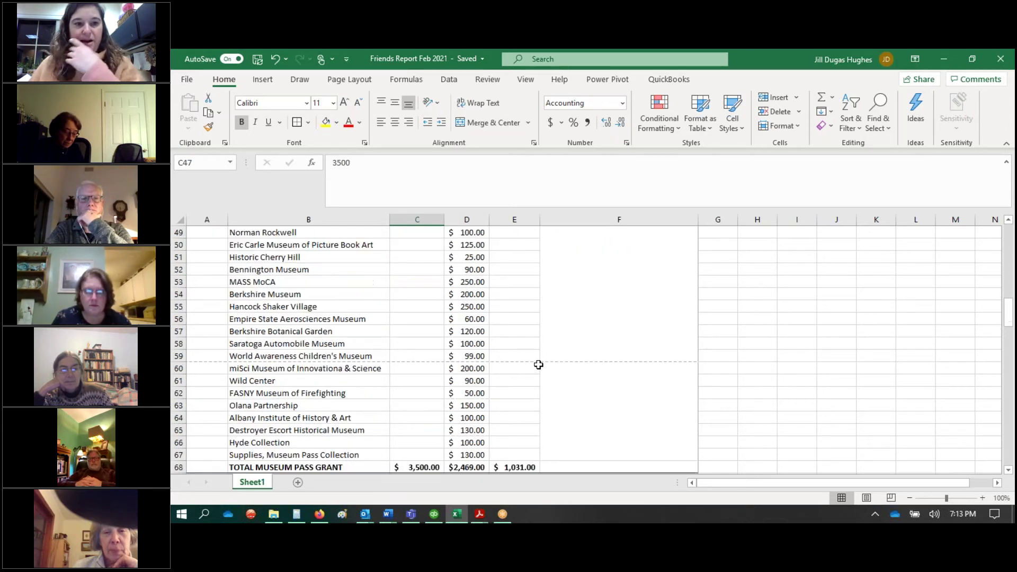
Examine the 2019 and 2020 Periodicals Collection grants, including their expenses, remaining funds and total row.
scroll(539, 365, "down", 2)
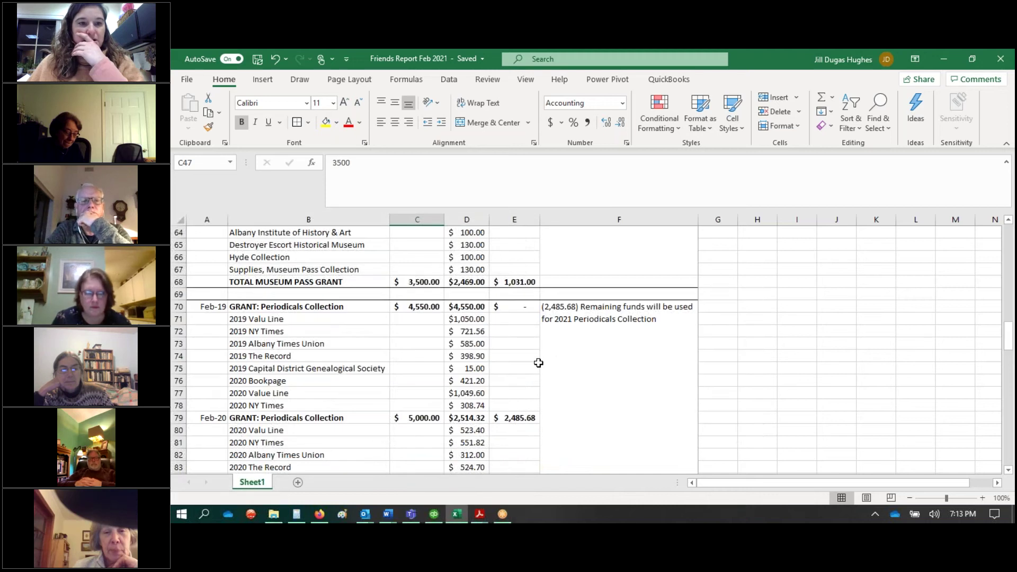
scroll(538, 363, "down", 4)
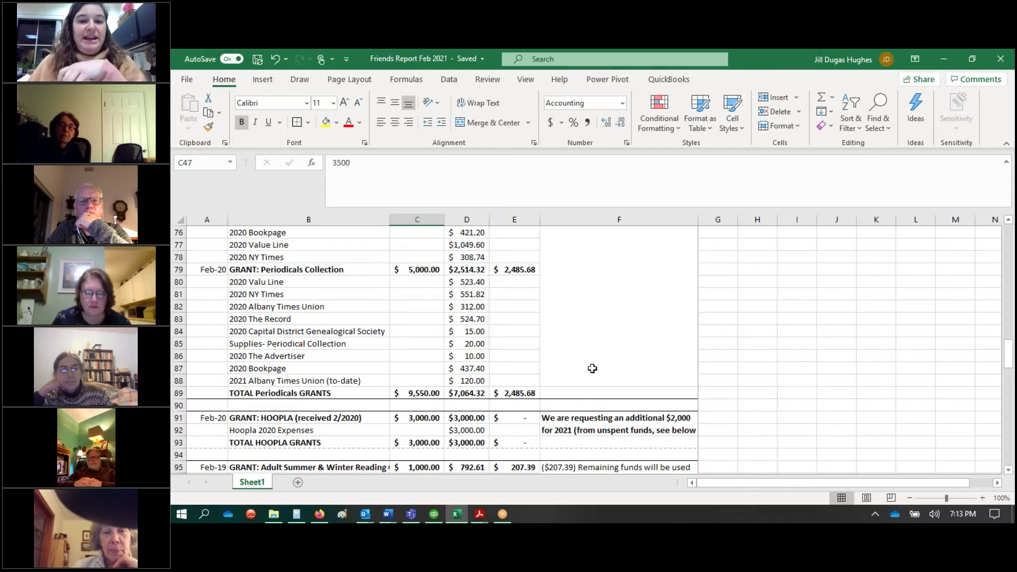
scroll(588, 370, "up", 3)
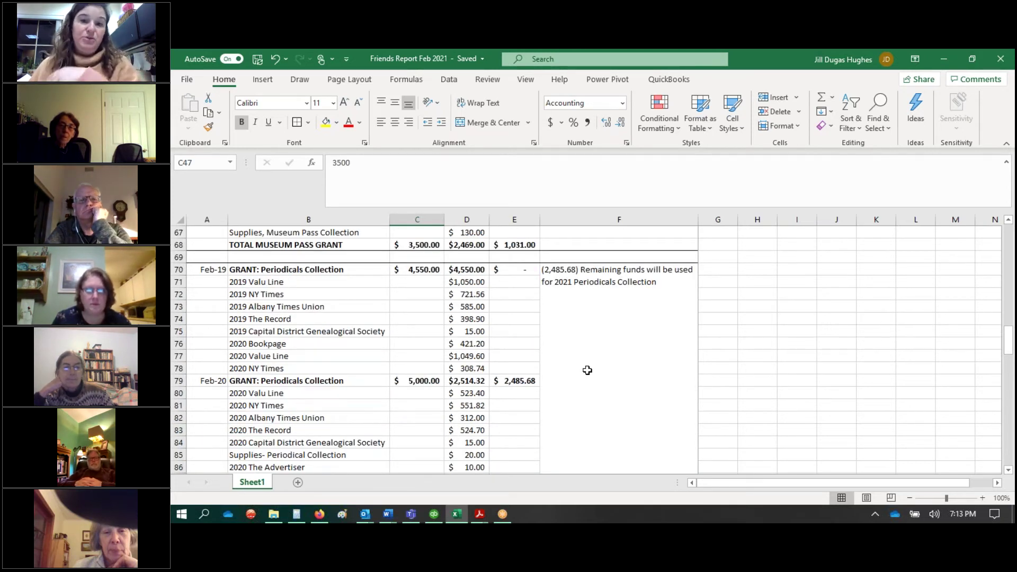
scroll(587, 371, "down", 2)
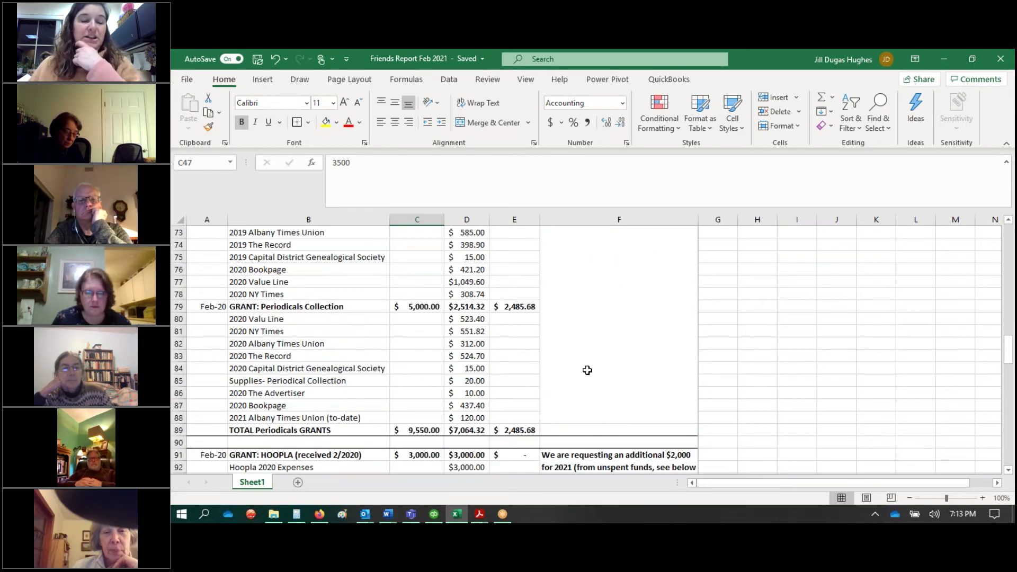
scroll(588, 371, "up", 1)
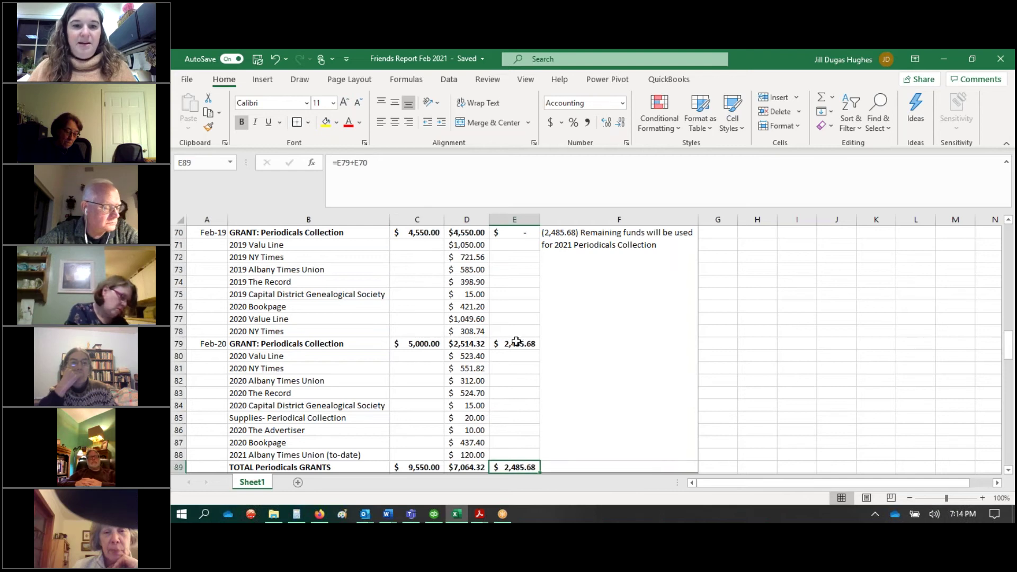
left_click(512, 343)
left_click(510, 367)
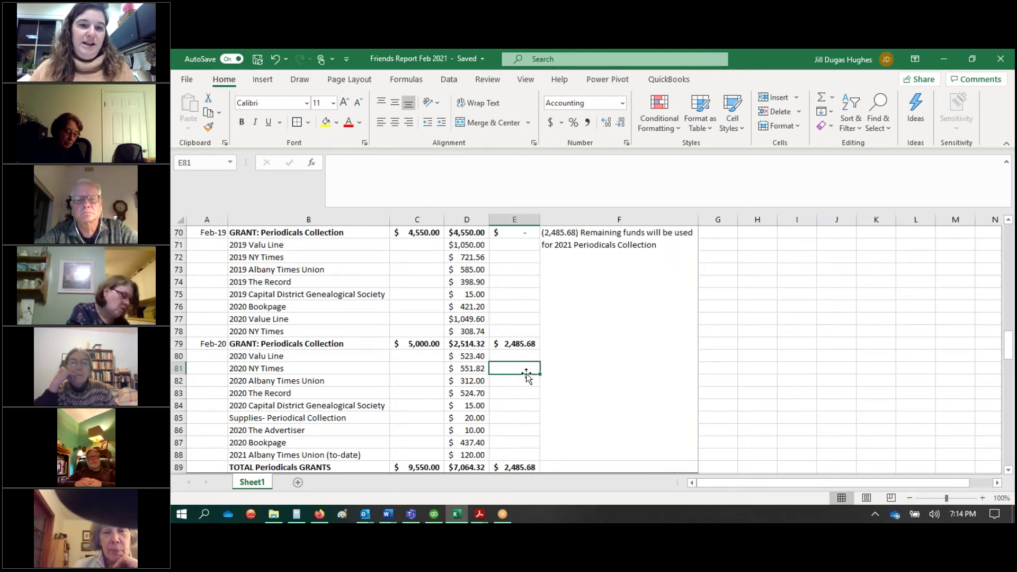
scroll(527, 377, "down", 1)
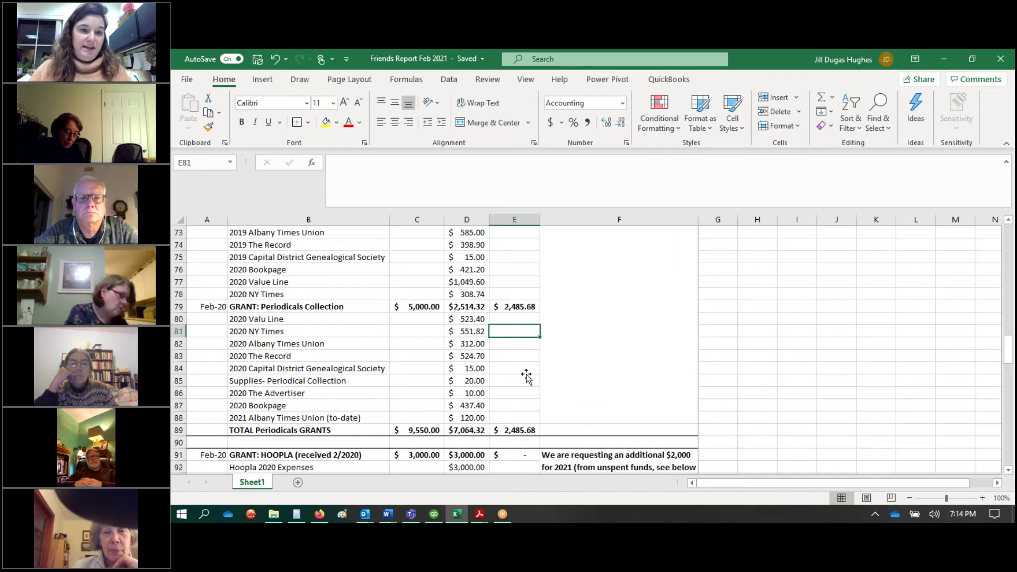
Review the HOOPLA grant's awarded and spent totals and read its full note about additional 2021 funding.
scroll(524, 374, "down", 4)
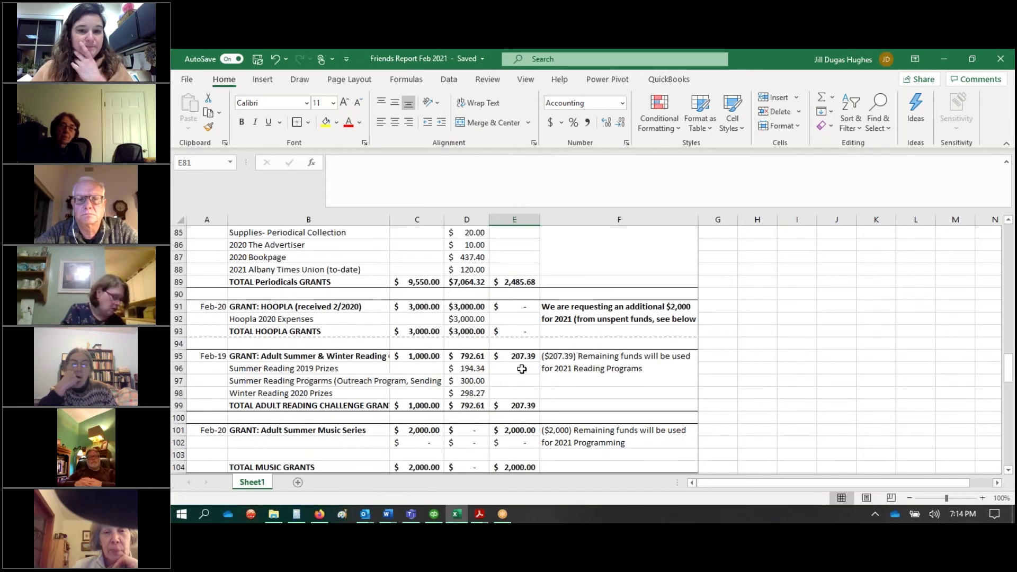
left_click(427, 333)
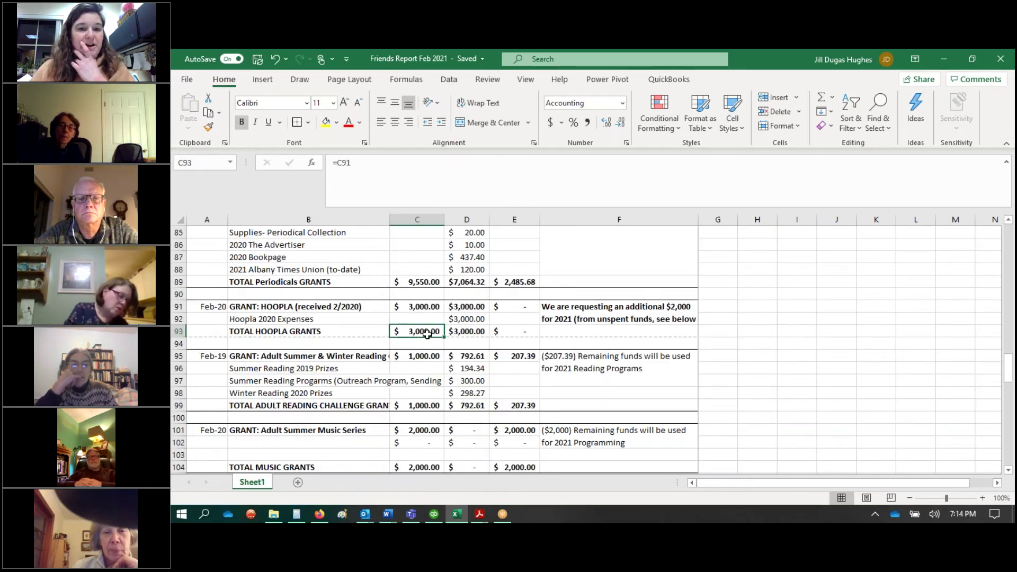
left_click(473, 332)
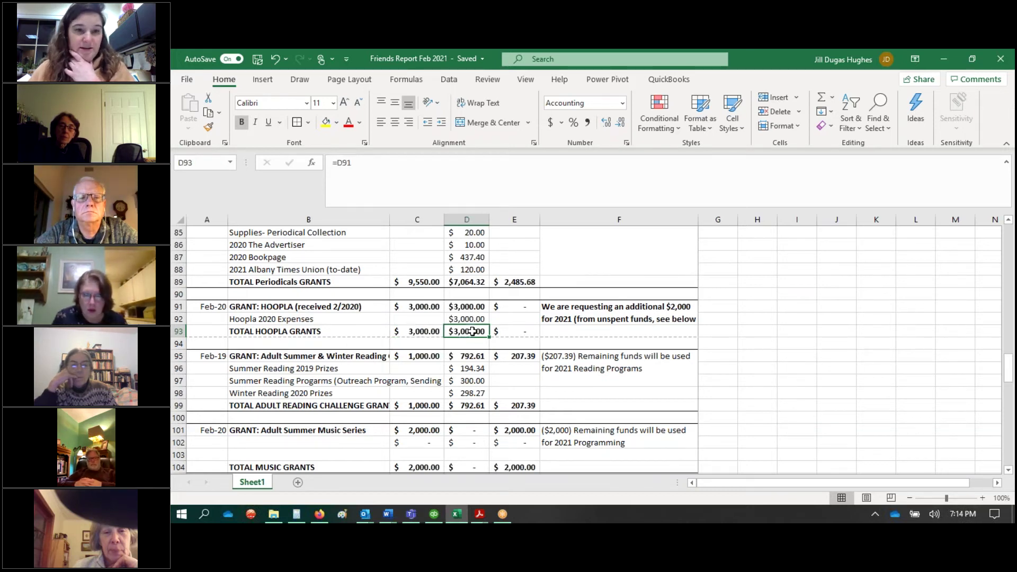
left_click(560, 310)
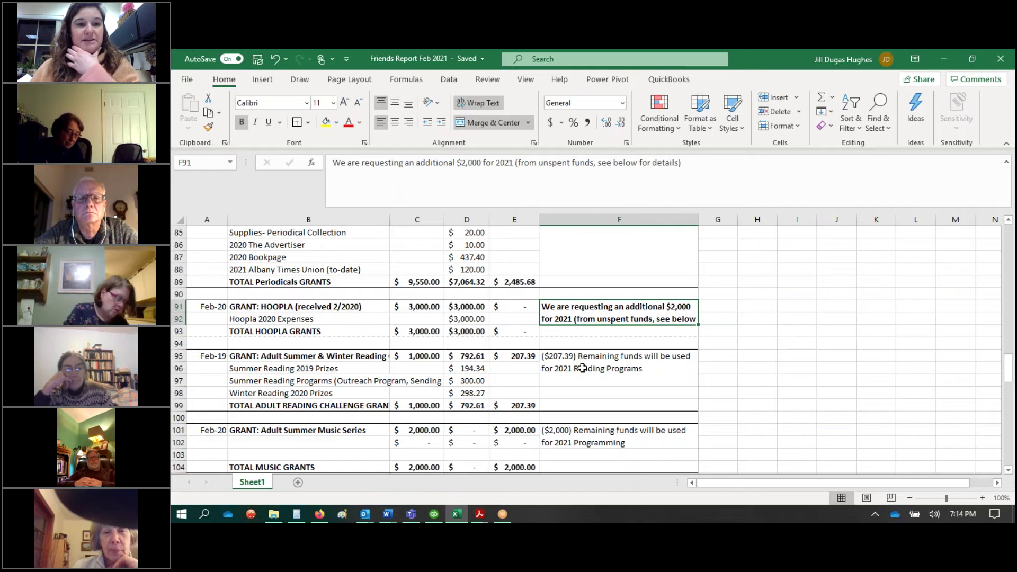
Review the Adult Reading Challenge grant total and the Adult Summer Music Series total row through its remaining funds.
scroll(582, 368, "down", 1)
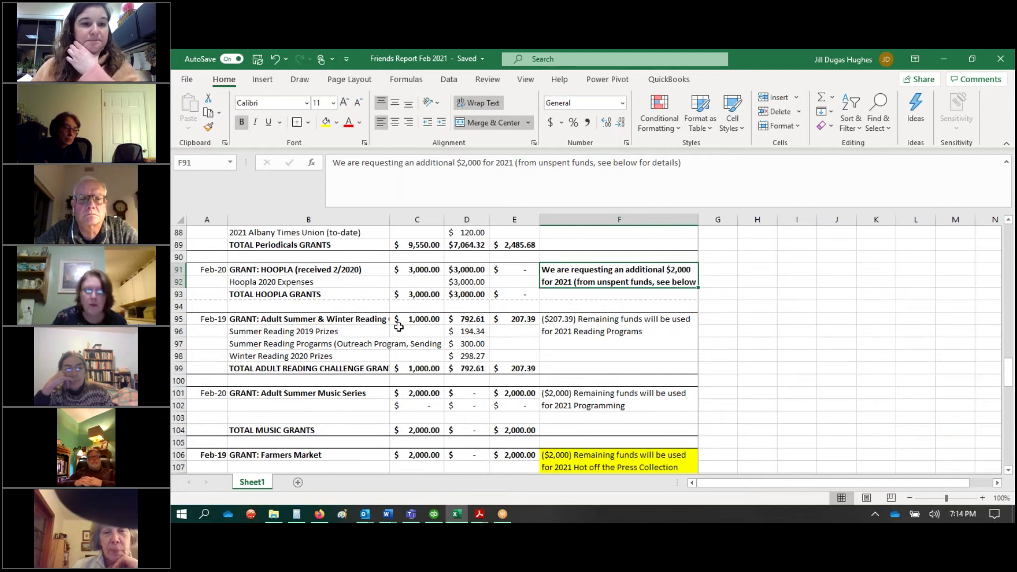
scroll(399, 327, "down", 1)
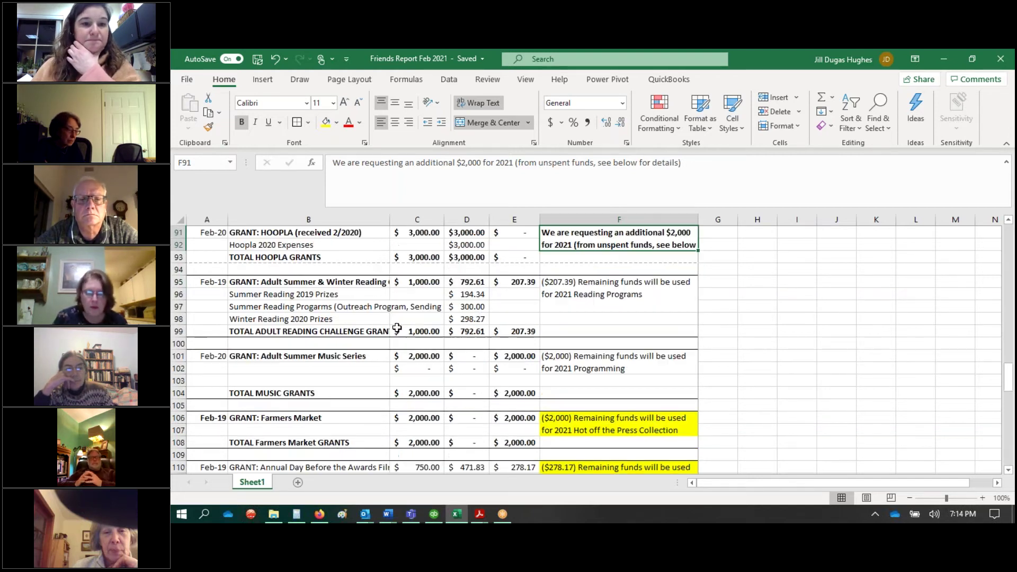
left_click(357, 331)
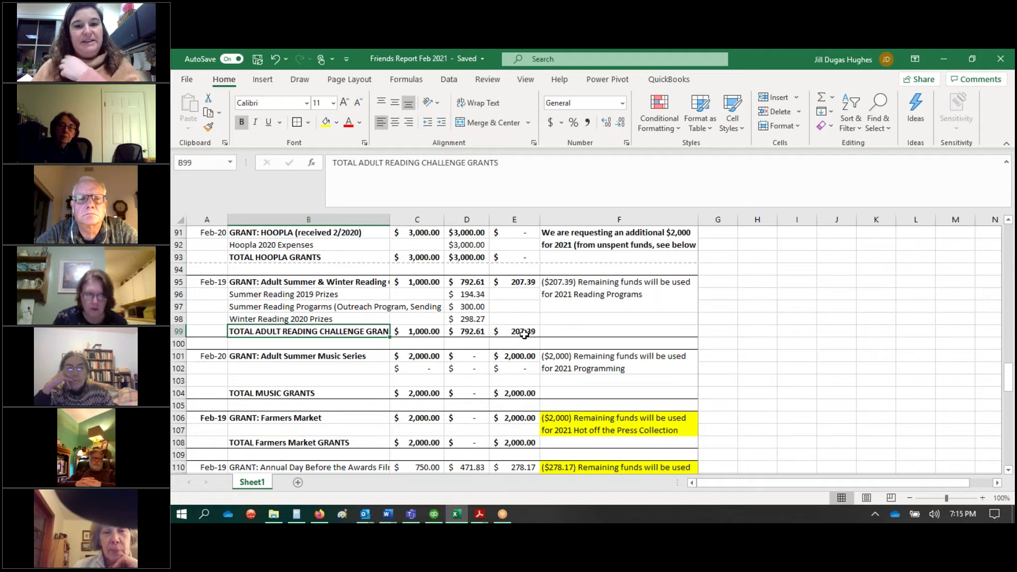
scroll(524, 333, "down", 1)
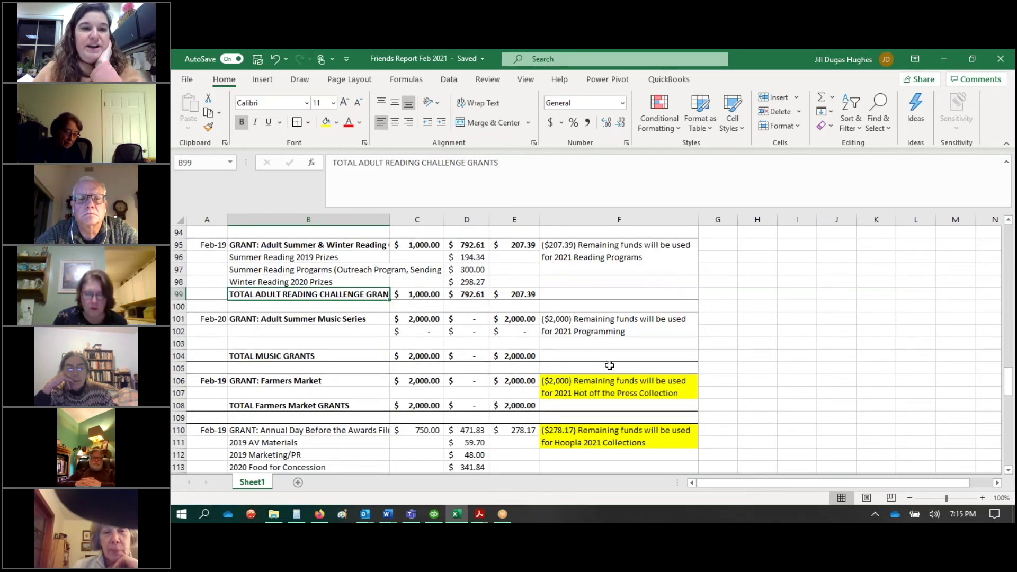
left_click(420, 351)
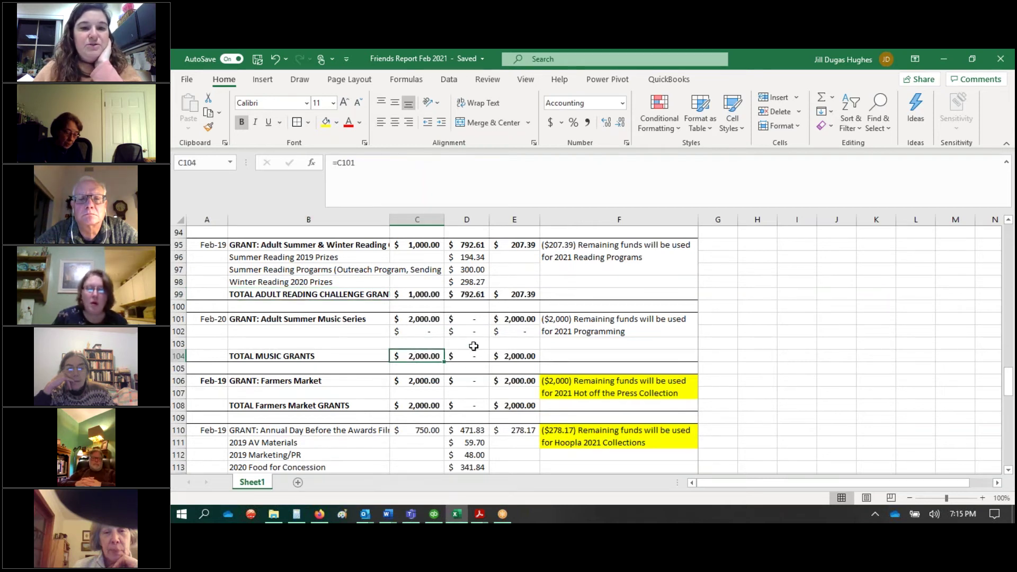
left_click(509, 355)
key("Right")
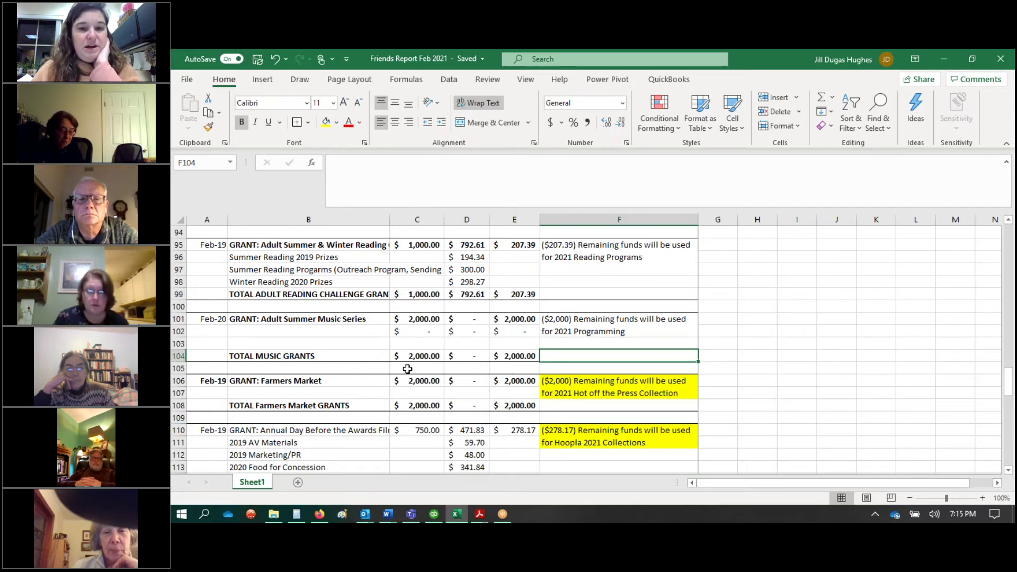
Examine the Farmers Market grant, from its award and remaining total to the highlighted note on how the funds are used.
scroll(408, 369, "down", 1)
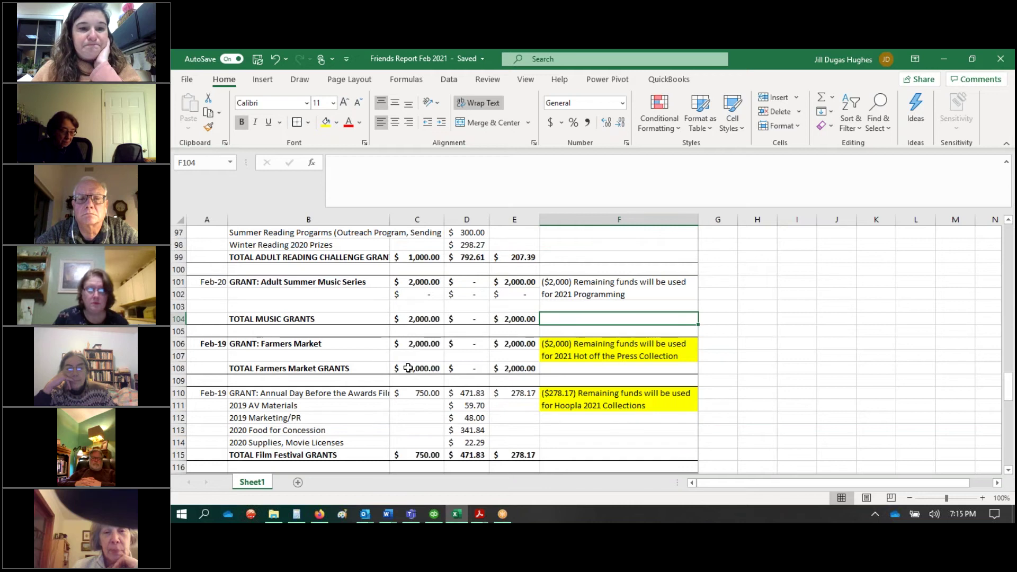
left_click(368, 354)
left_click(369, 343)
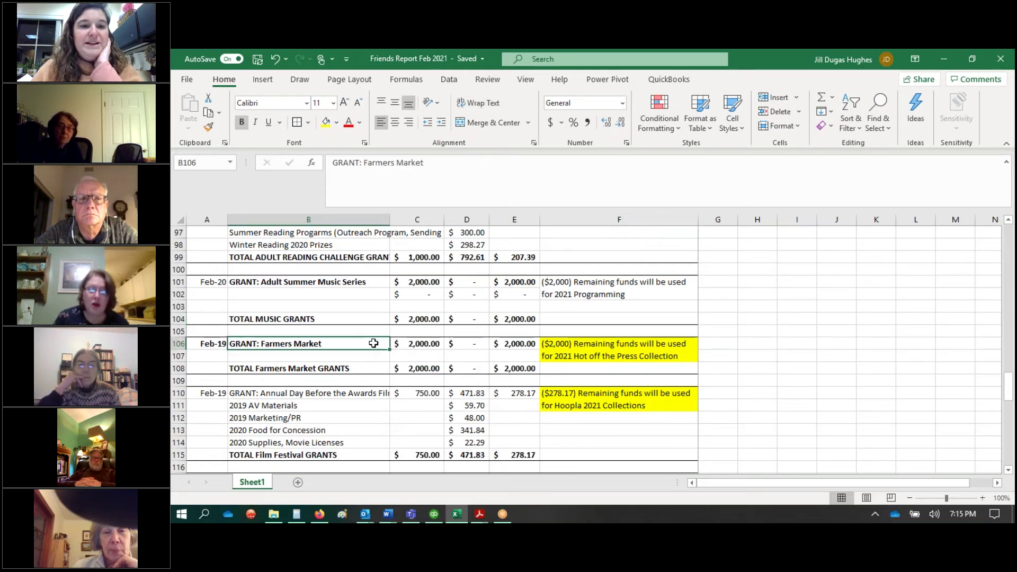
left_click(409, 343)
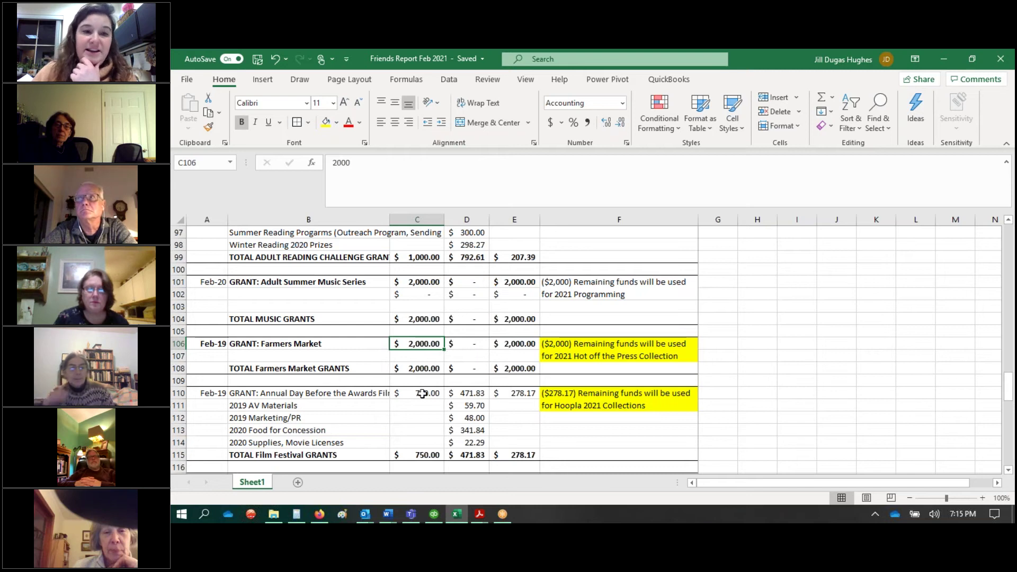
left_click(375, 366)
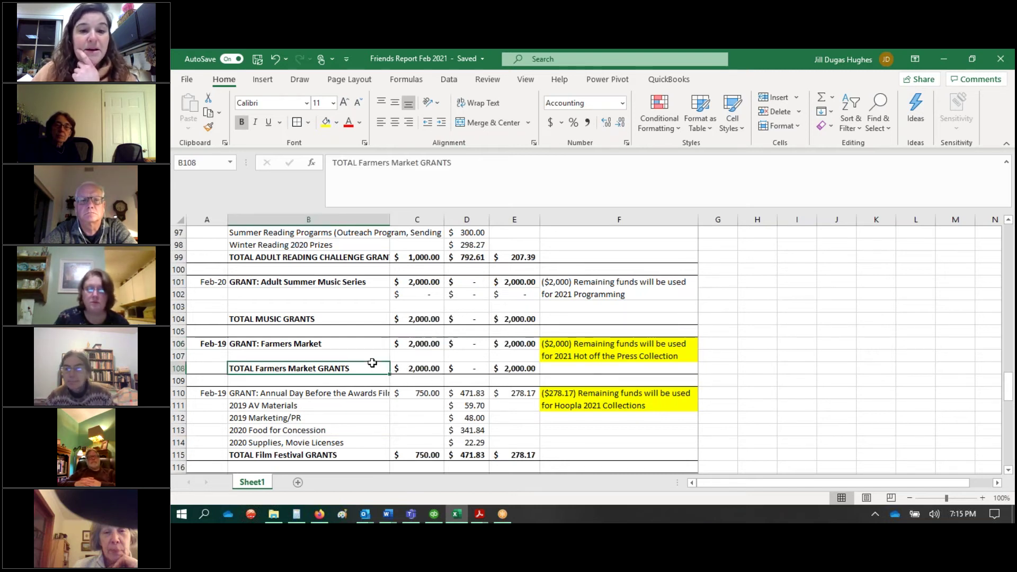
left_click(535, 371)
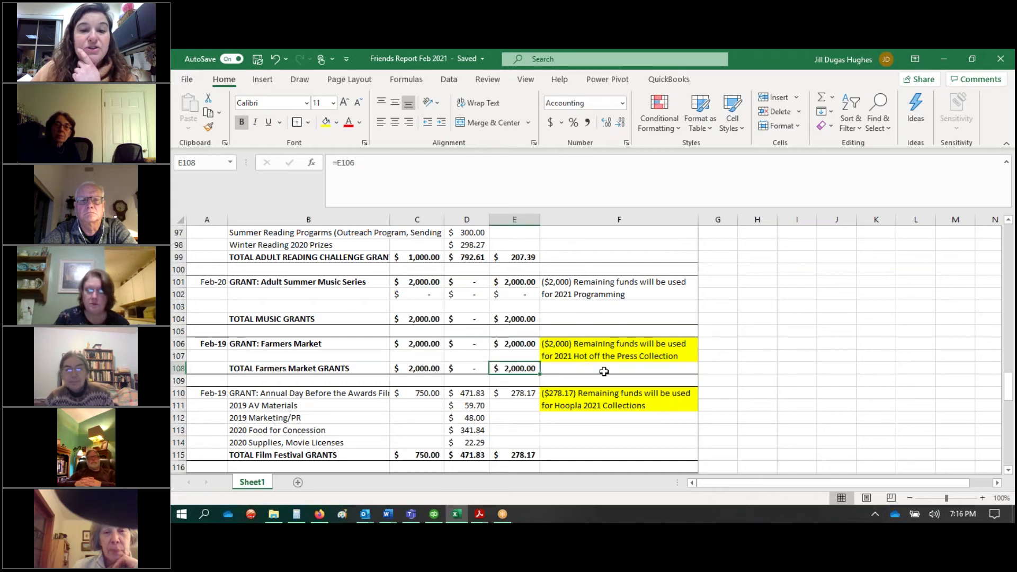
left_click(576, 356)
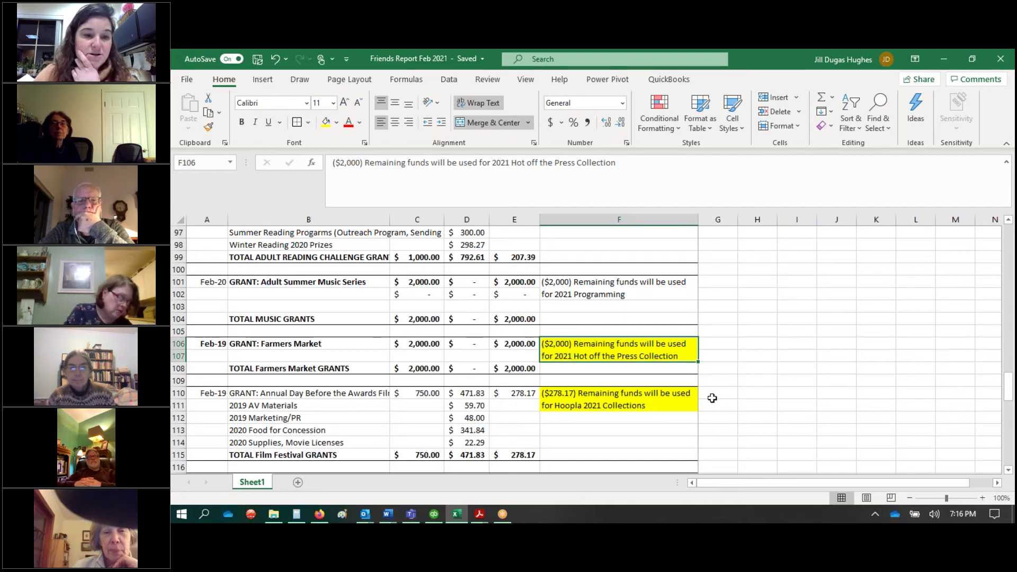
Review the Film Festival grant's total row and its expense lines beside the highlighted note.
scroll(711, 399, "down", 1)
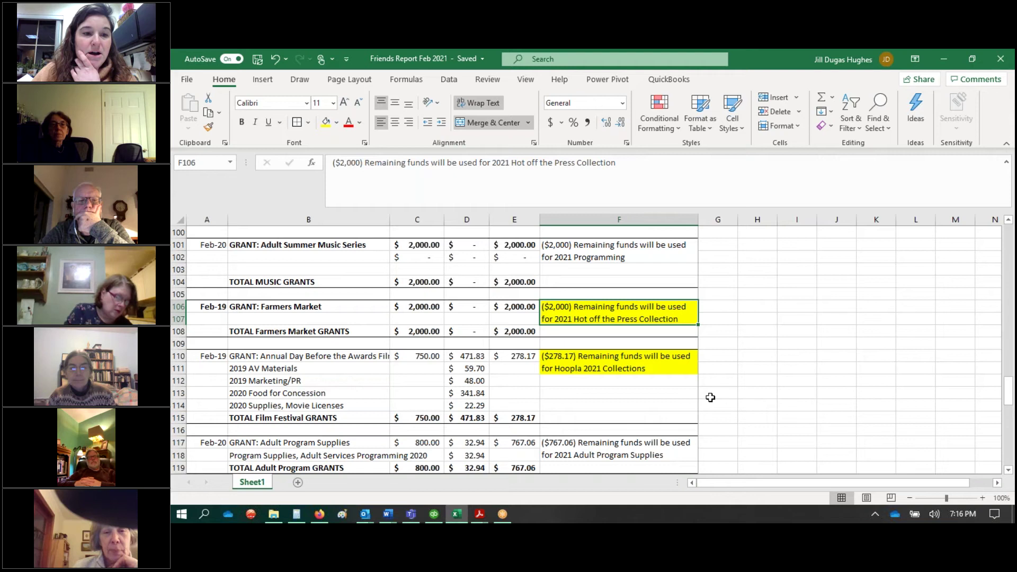
scroll(710, 398, "down", 2)
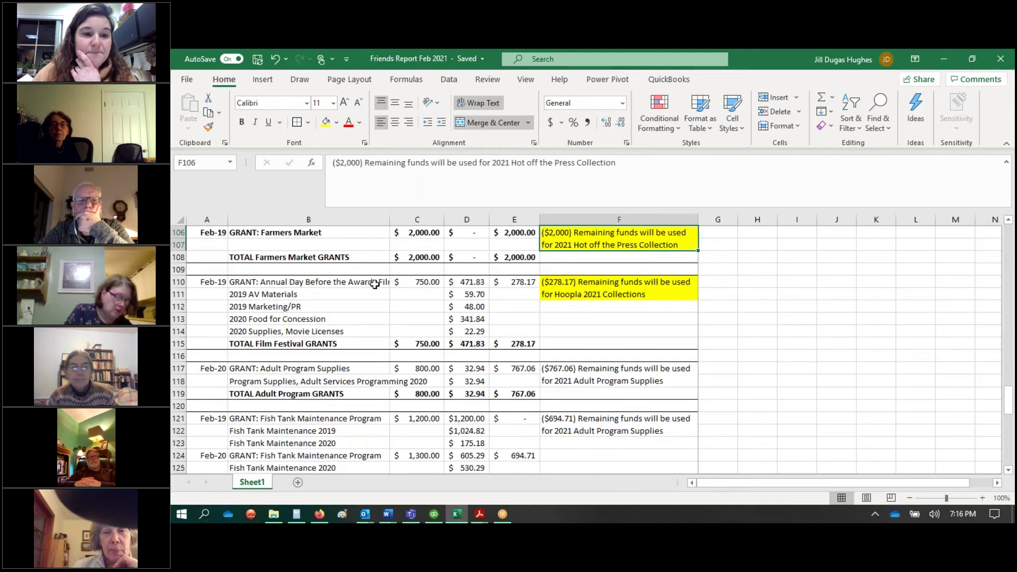
left_click(338, 339)
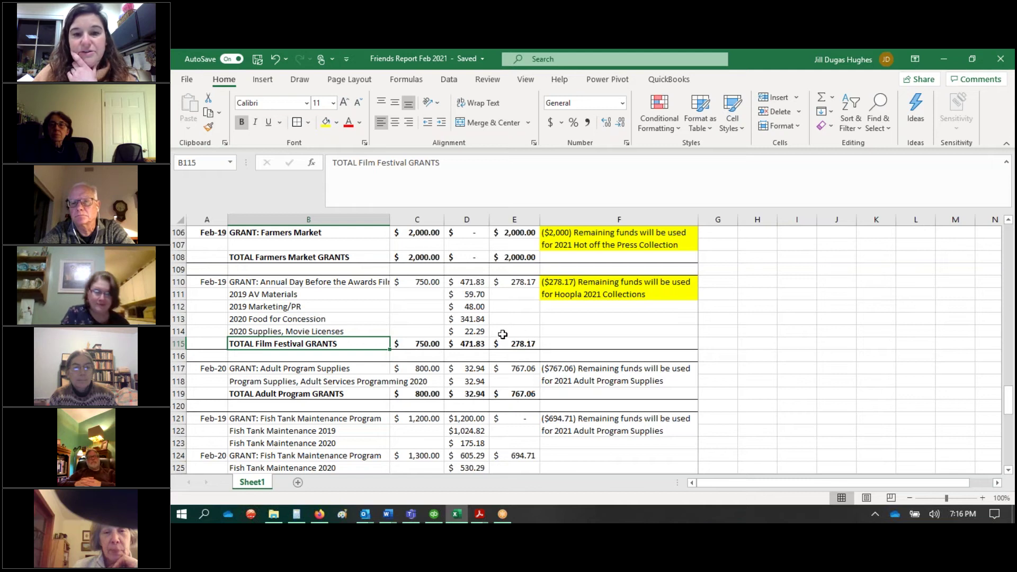
left_click(560, 316)
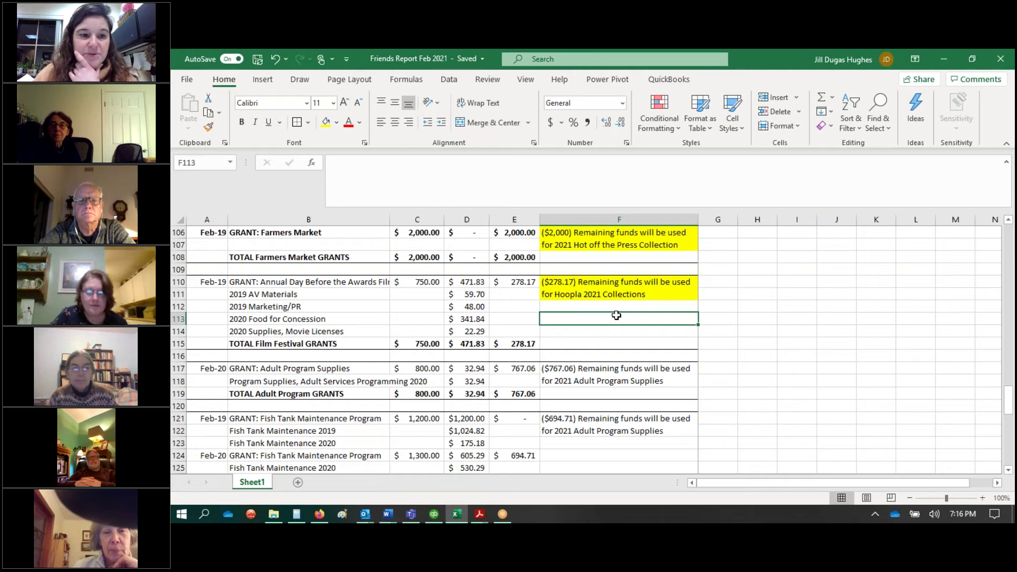
Examine the Fish Tank Maintenance grant's remaining total and recheck the Film Festival grant's note on its unspent funds.
scroll(616, 315, "down", 1)
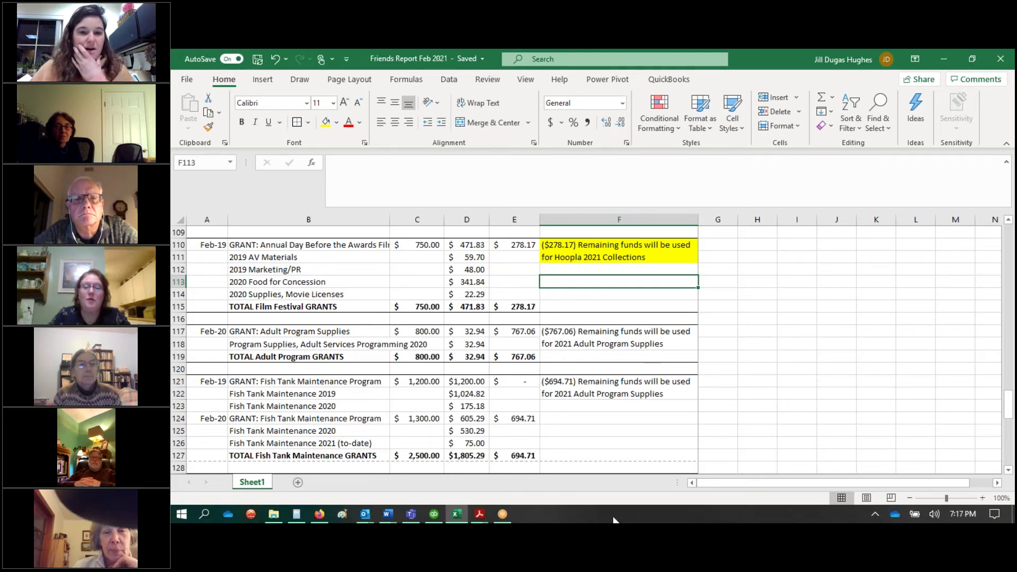
left_click(639, 433)
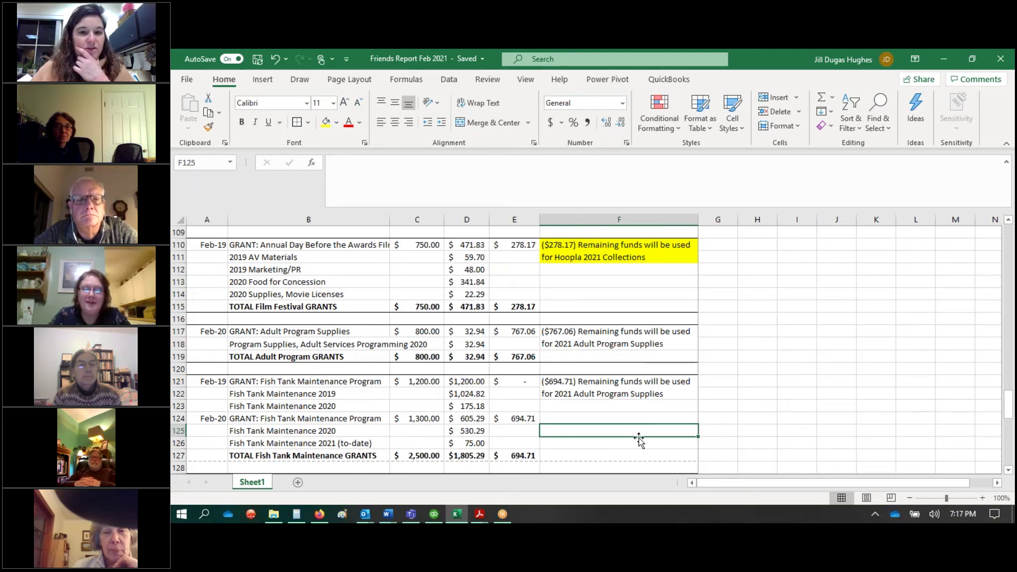
scroll(639, 439, "down", 1)
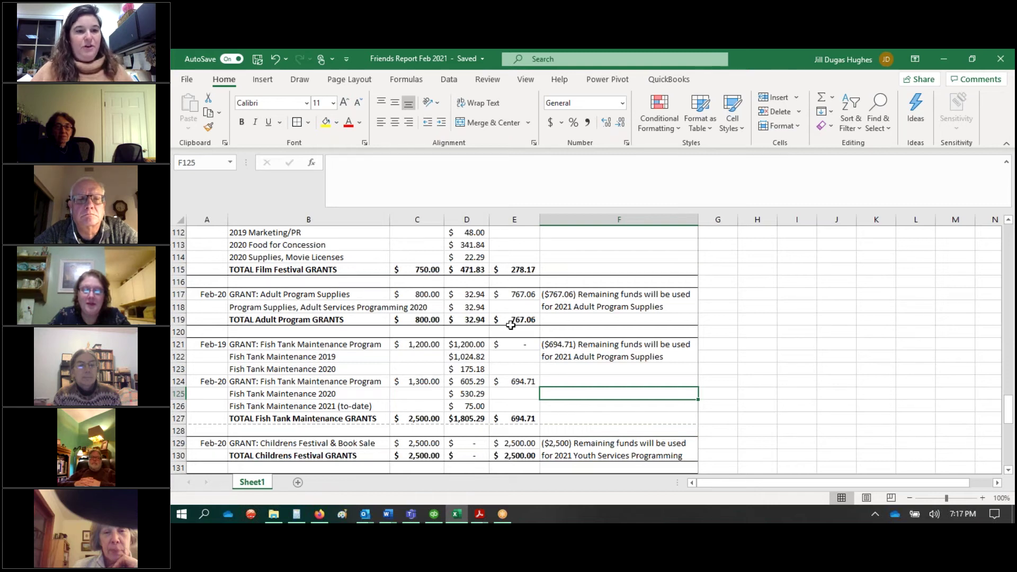
scroll(517, 329, "down", 1)
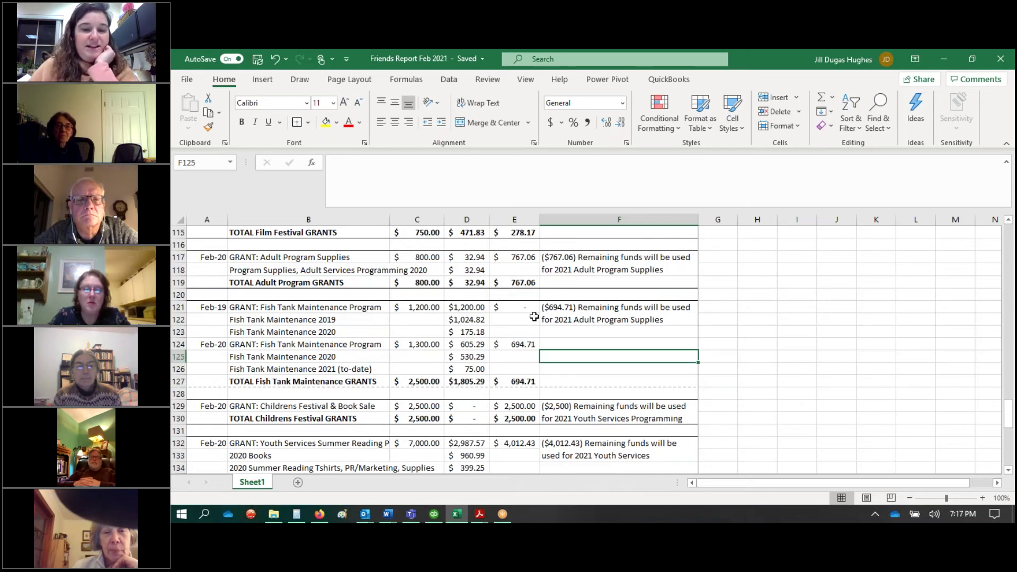
left_click(591, 342)
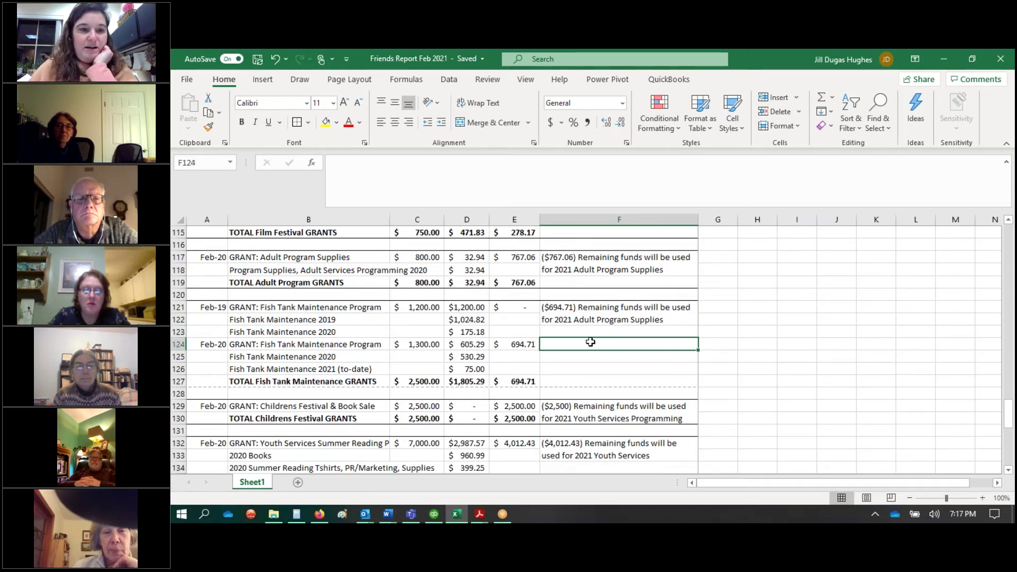
left_click(524, 384)
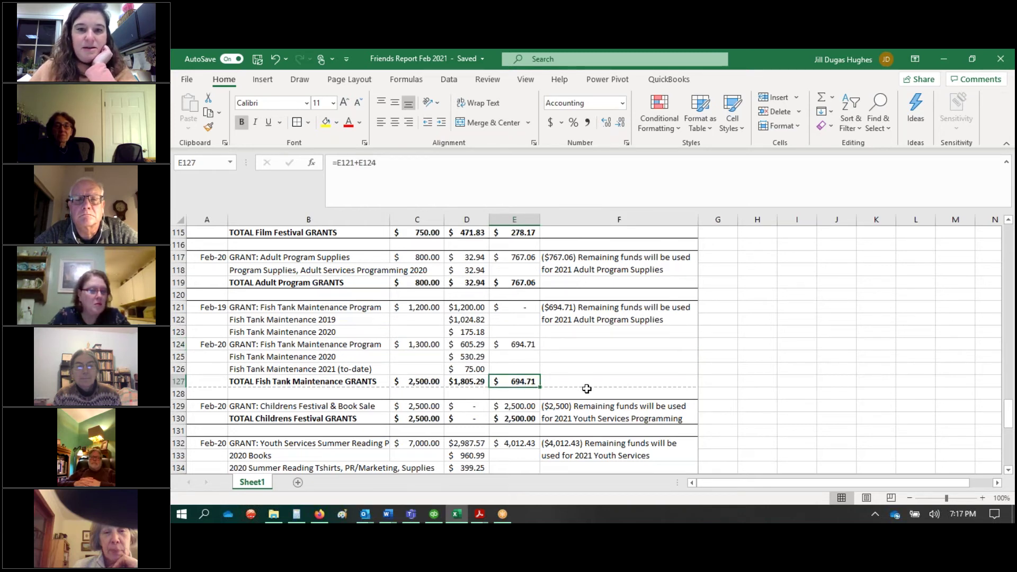
scroll(587, 389, "up", 2)
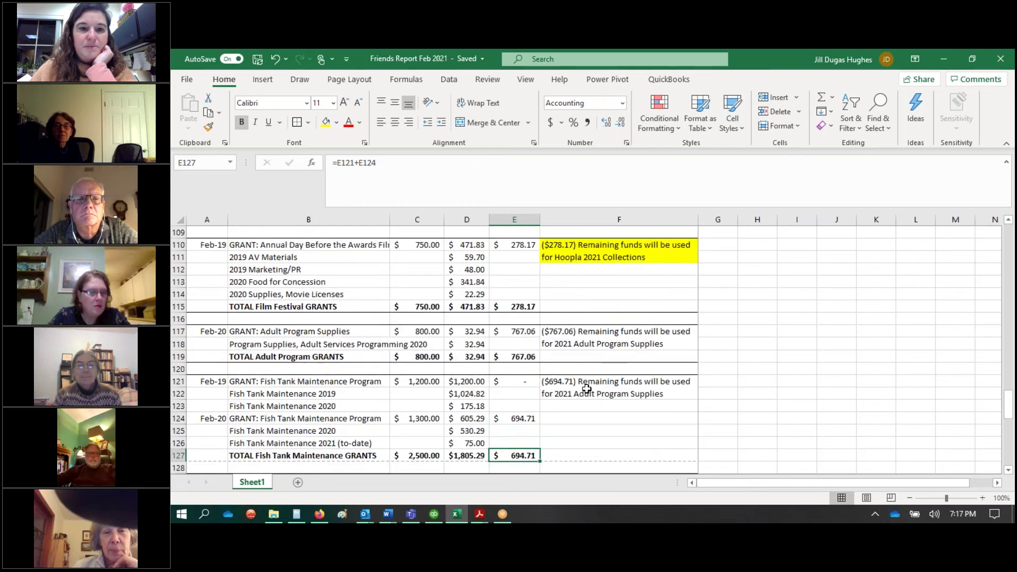
left_click(577, 258)
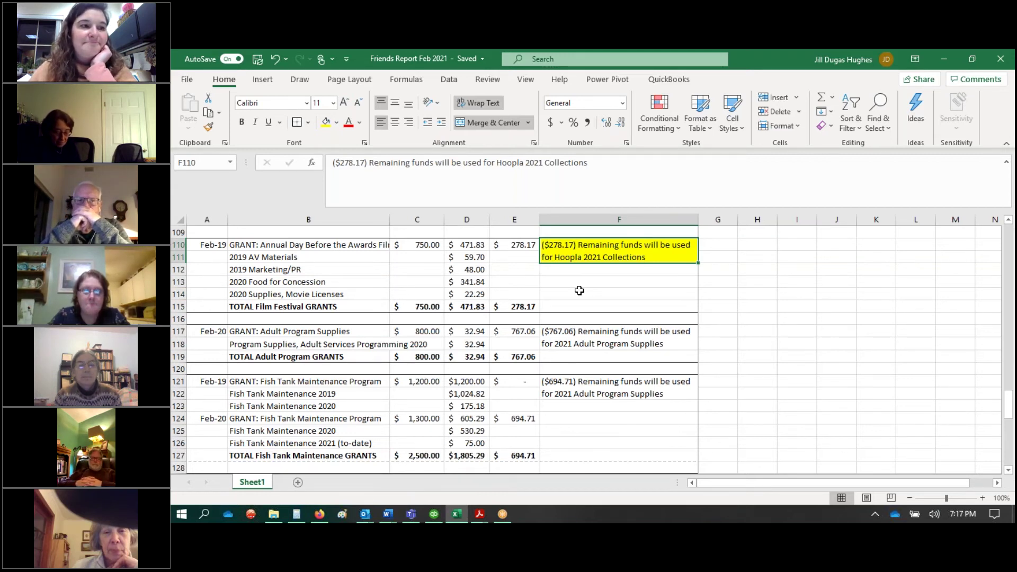
Change the Fish Tank Maintenance grant's note so the remaining funds will be used for "2021 Fishtank Maintenance".
scroll(579, 291, "down", 1)
scroll(578, 292, "down", 2)
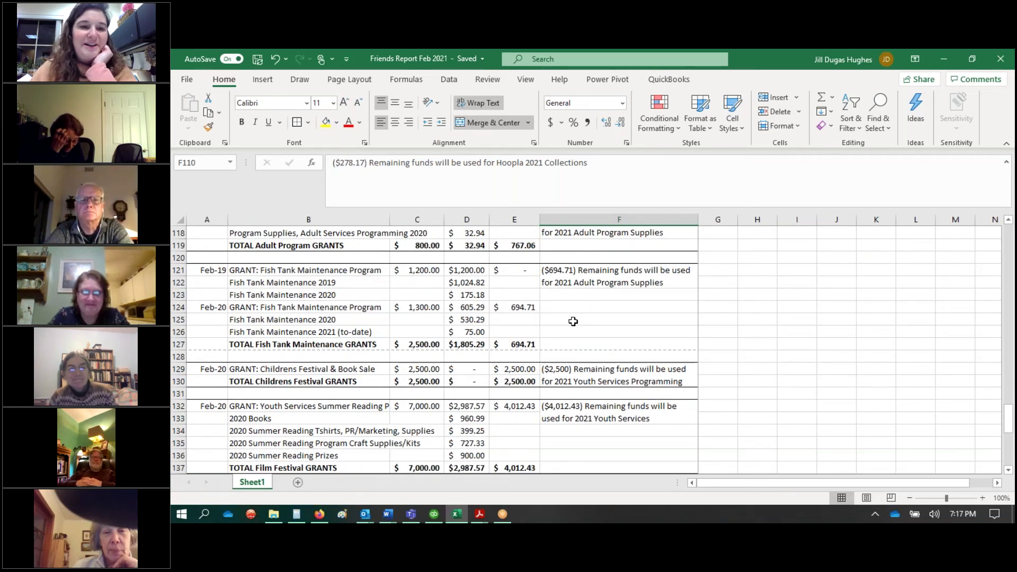
left_click(501, 345)
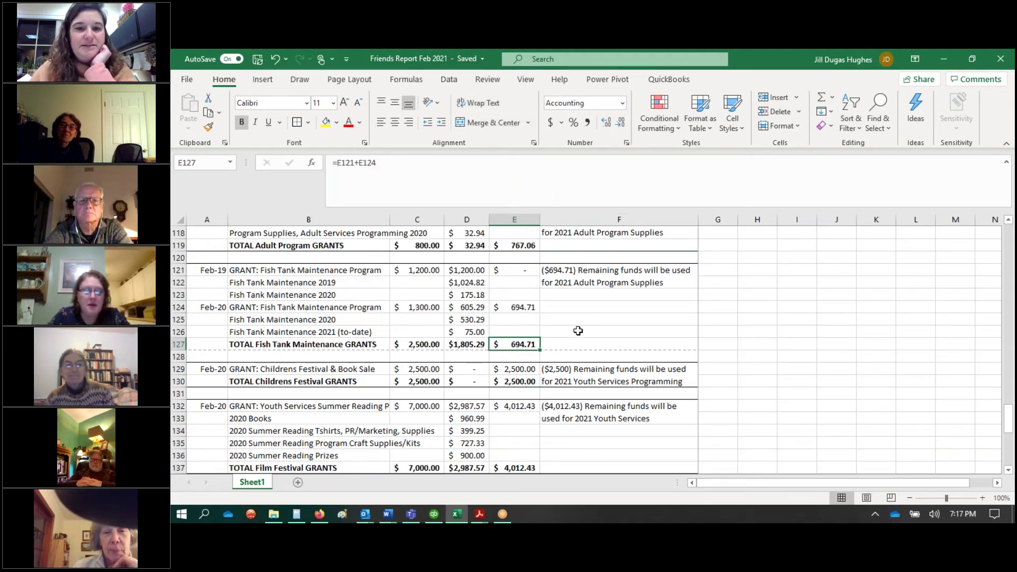
left_click(560, 288)
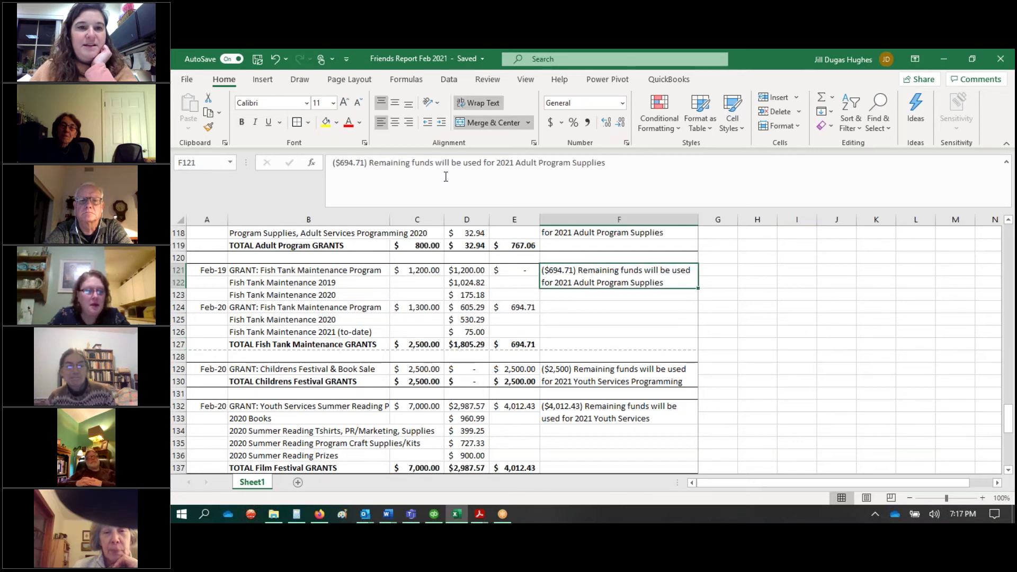
left_click_drag(620, 162, 539, 163)
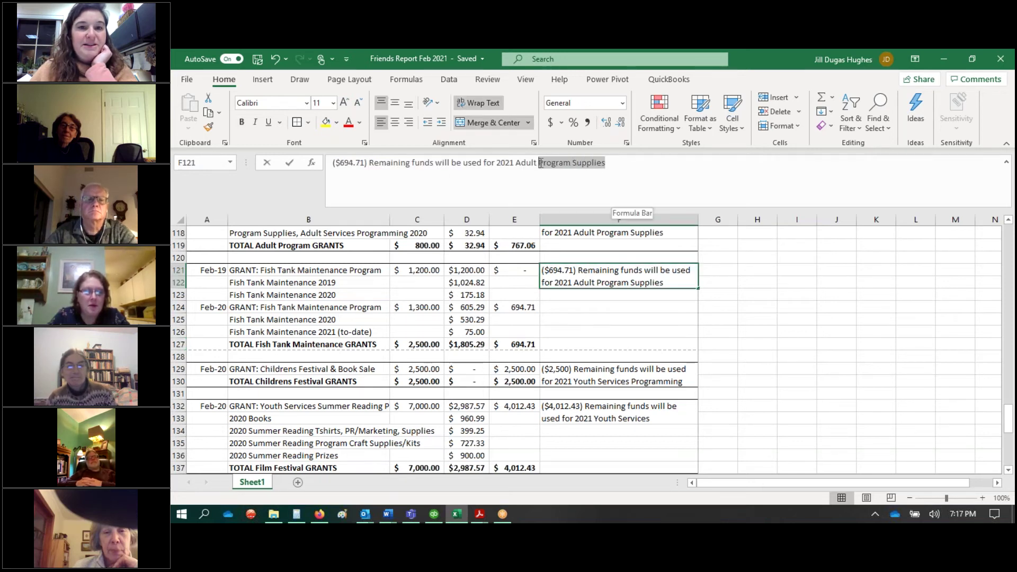
key("BackSpace")
key("BackSpace")
key("BackSpace")
key("BackSpace")
key("BackSpace")
key("BackSpace")
key("BackSpace")
key("BackSpace")
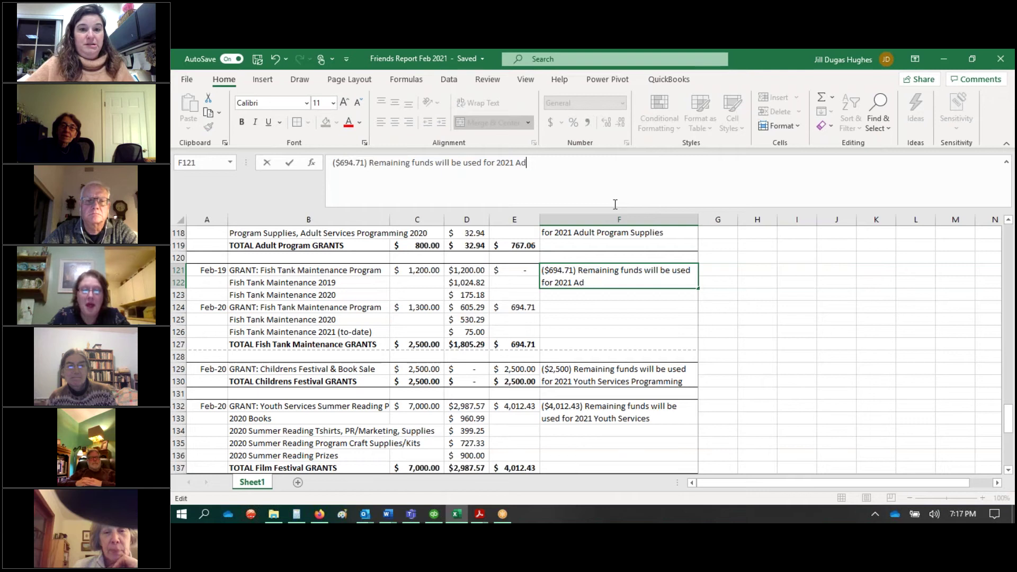
type("Fishtank Maintenance")
key("Return")
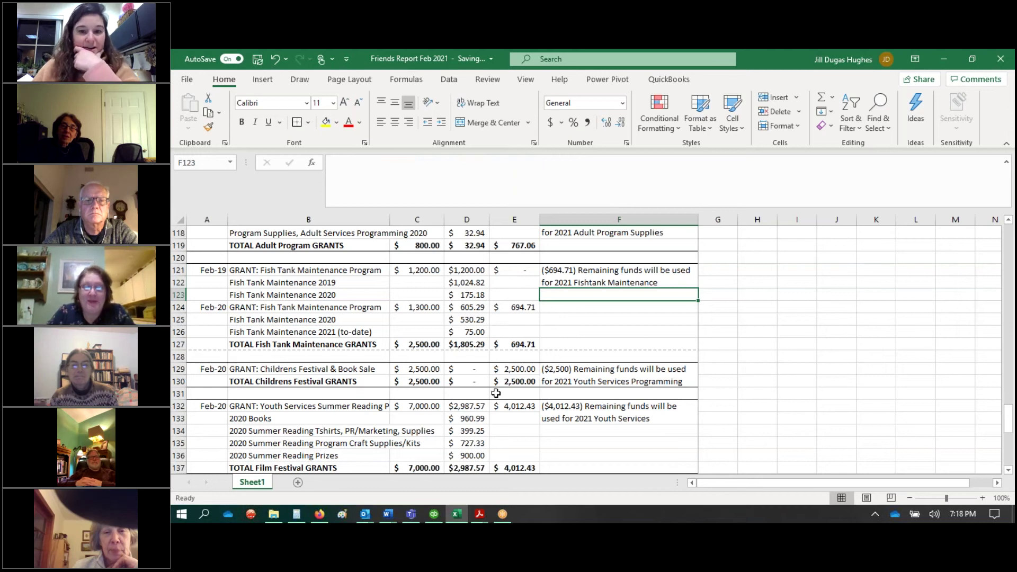
Check the Childrens Festival grant's note, and relabel the Youth Services Summer Reading grant's total row "TOTAL Summer Reading".
scroll(496, 394, "down", 1)
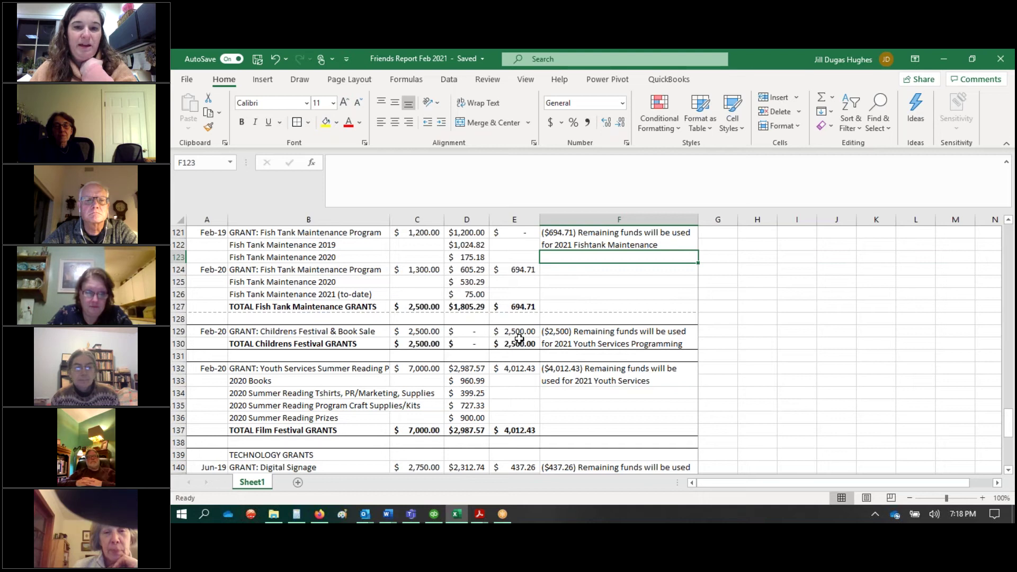
left_click(558, 338)
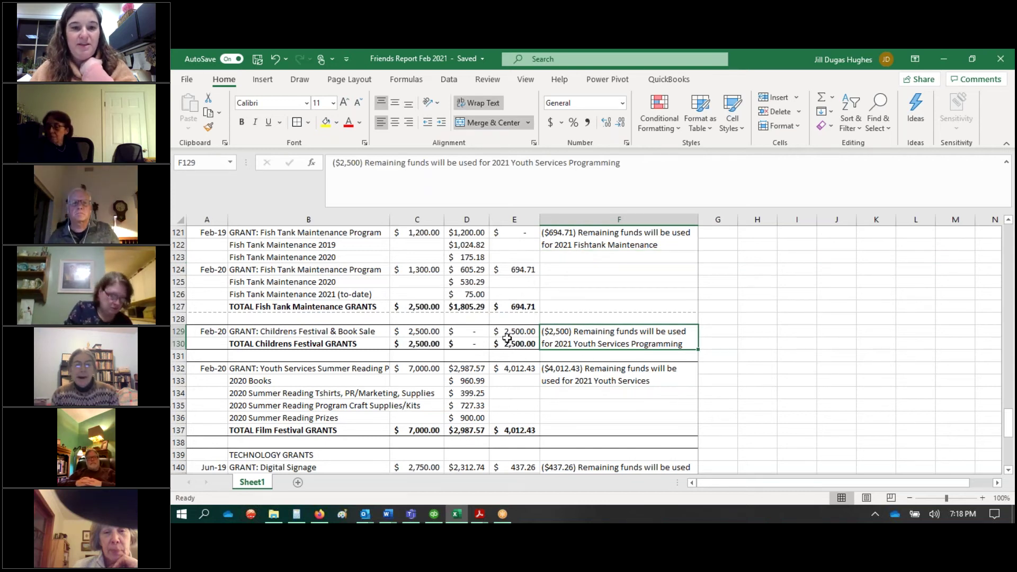
left_click(270, 432)
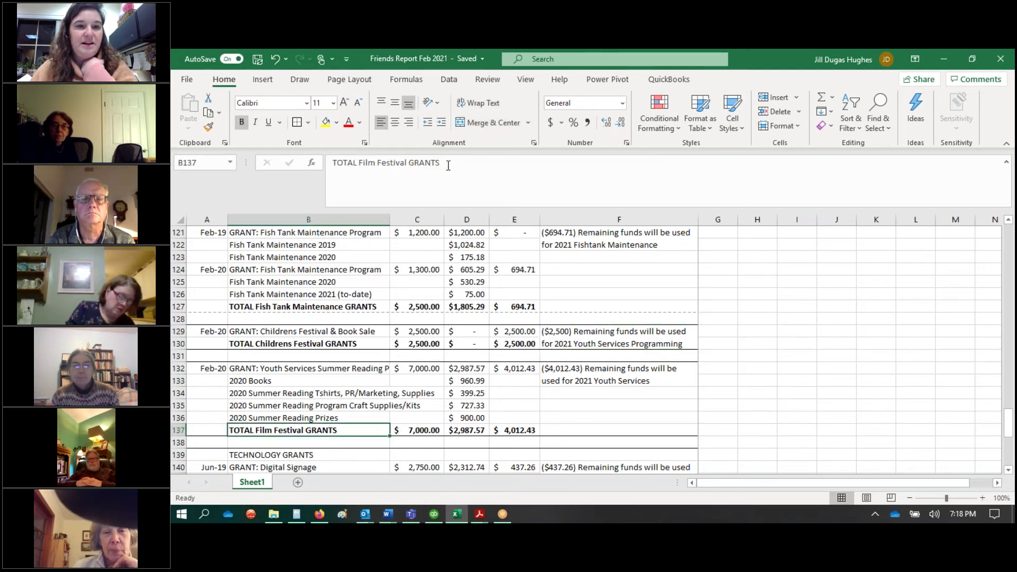
left_click_drag(448, 164, 358, 162)
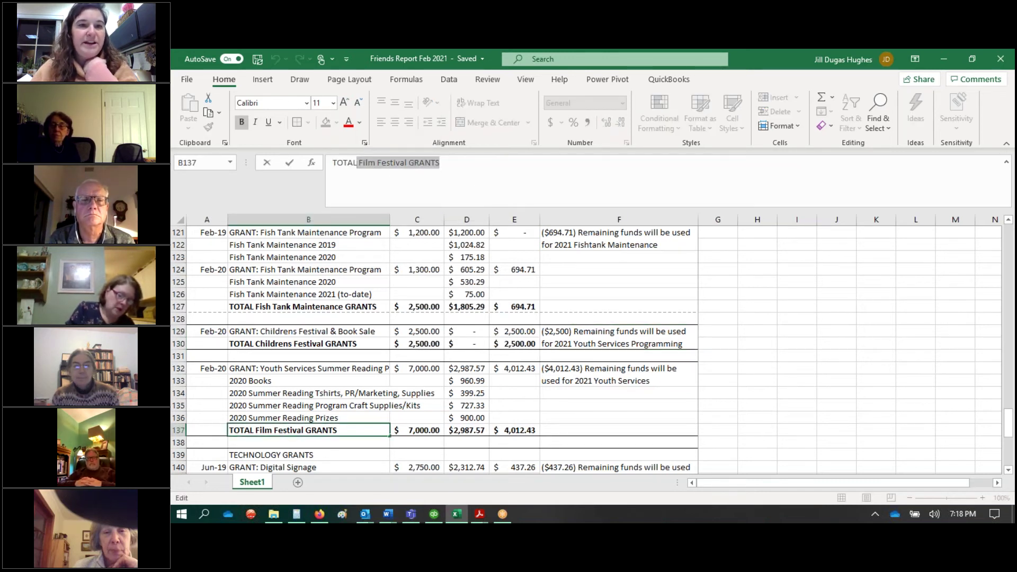
key("BackSpace")
type("SUmmer Reading")
key("Return")
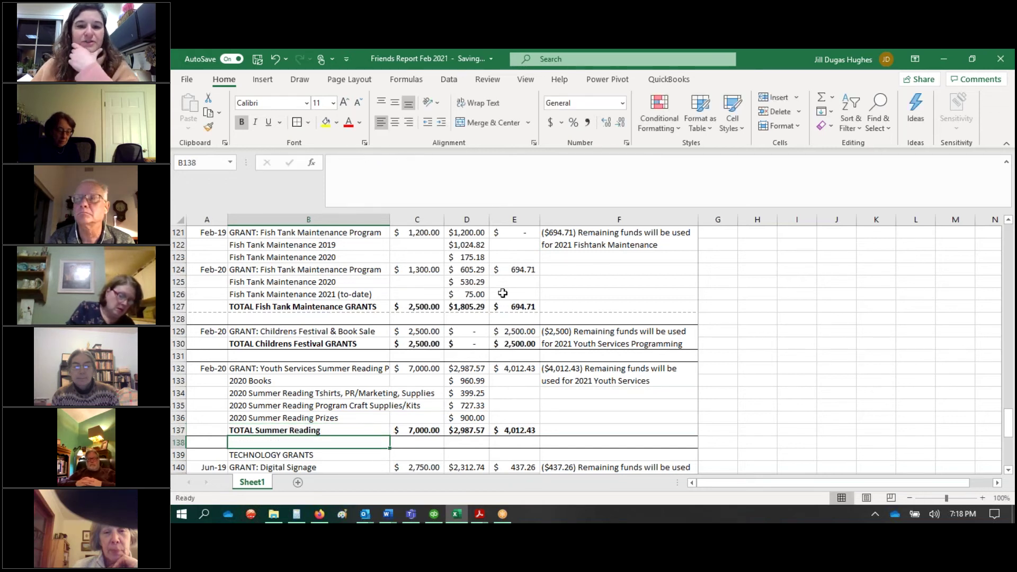
Examine the remaining funds and notes of the Summer Reading, Technology and Passport grants, plus the unspent funds summary below them.
left_click(507, 428)
left_click(593, 412)
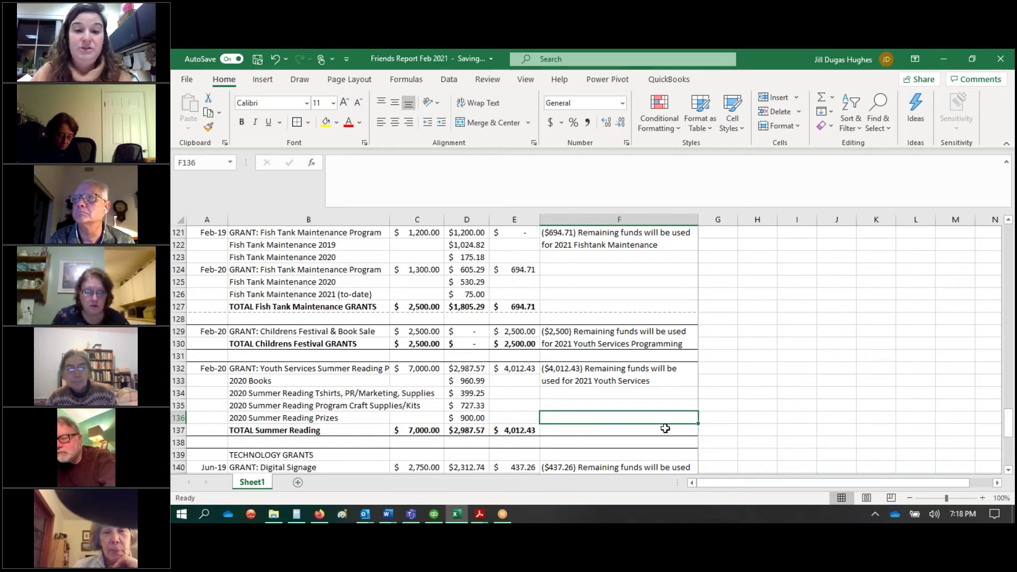
scroll(635, 416, "down", 2)
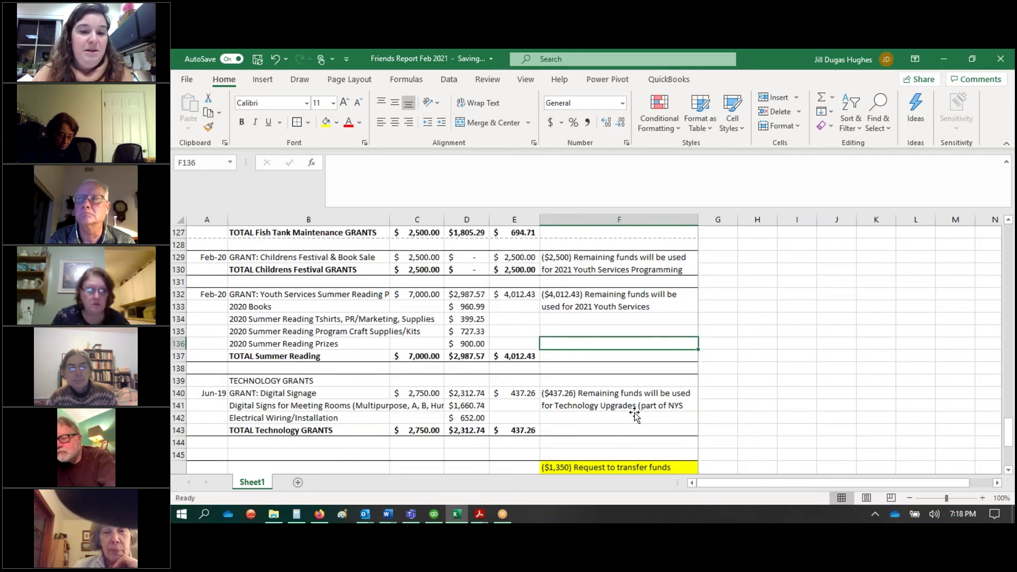
scroll(635, 415, "down", 1)
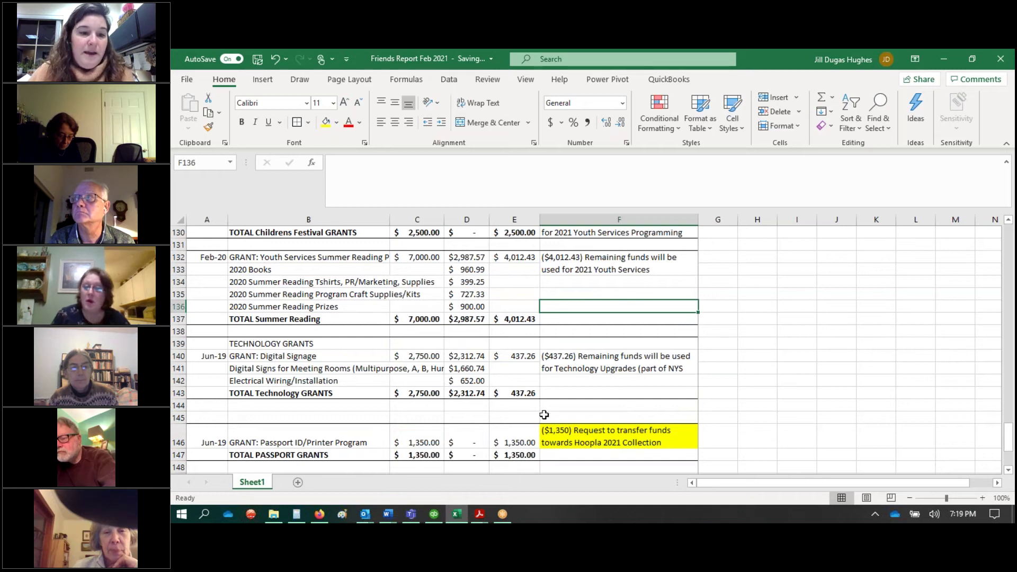
scroll(615, 434, "down", 2)
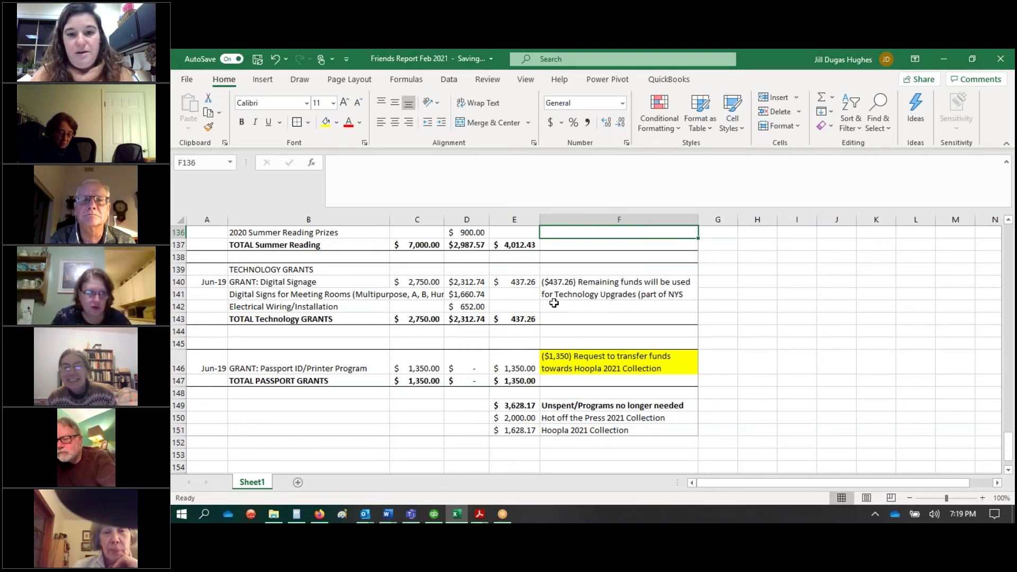
scroll(564, 322, "up", 1)
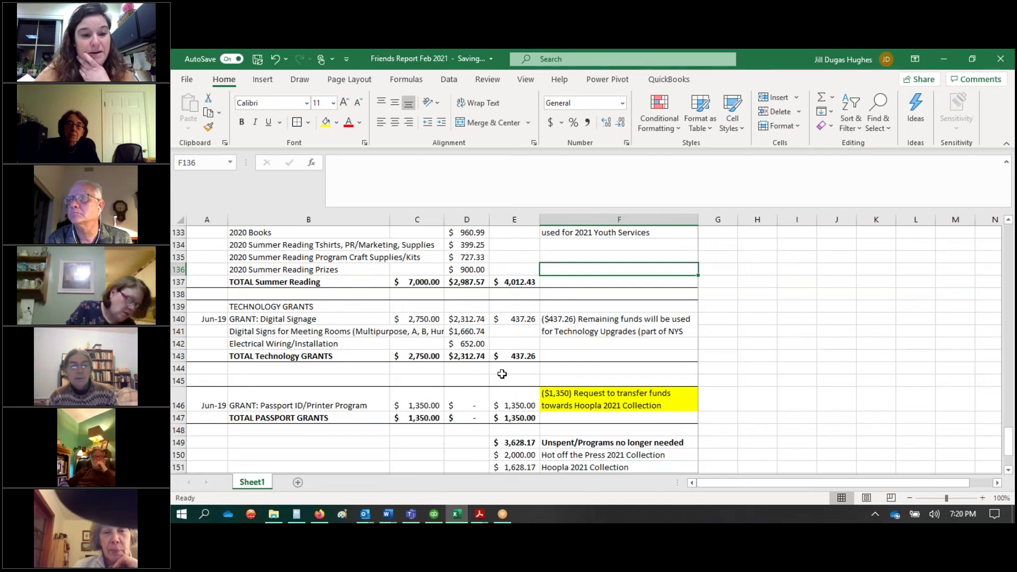
scroll(452, 374, "down", 1)
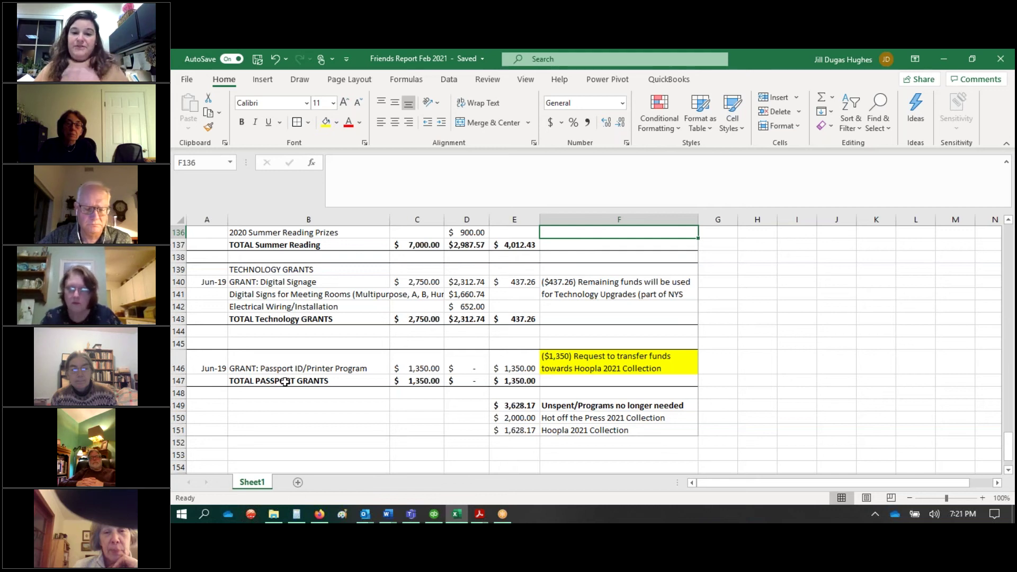
left_click(740, 430)
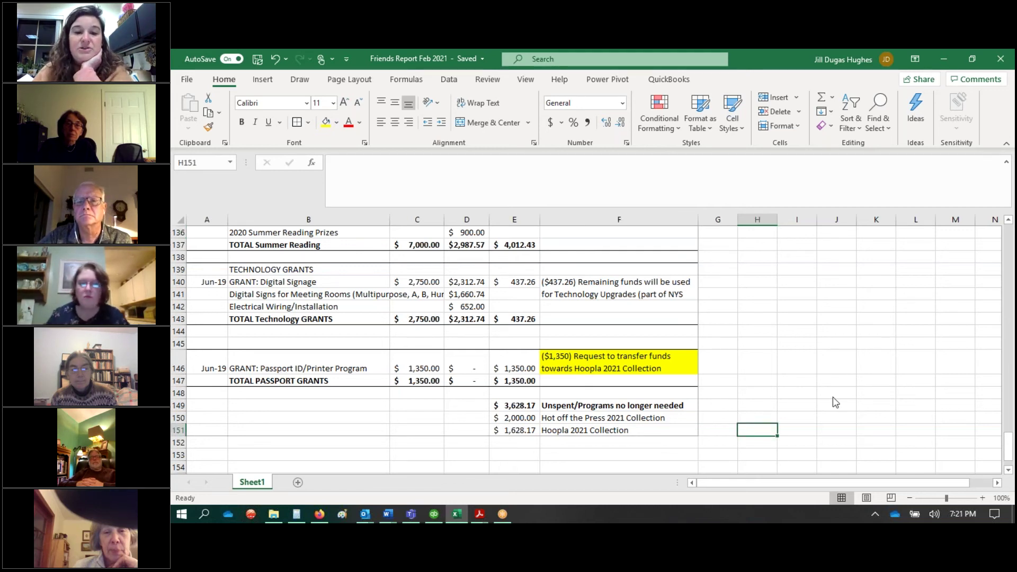
Trace the "Unspent/Programs no longer needed" total's formula back to the Passport, Film Festival and Farmers Market grants' remaining funds.
left_click(529, 406)
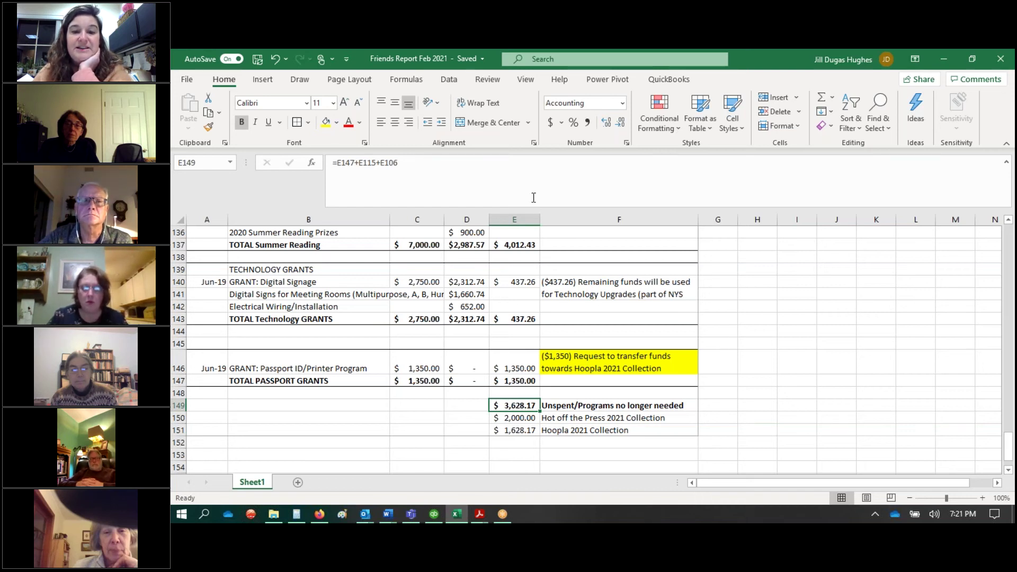
left_click(486, 164)
scroll(627, 350, "up", 9)
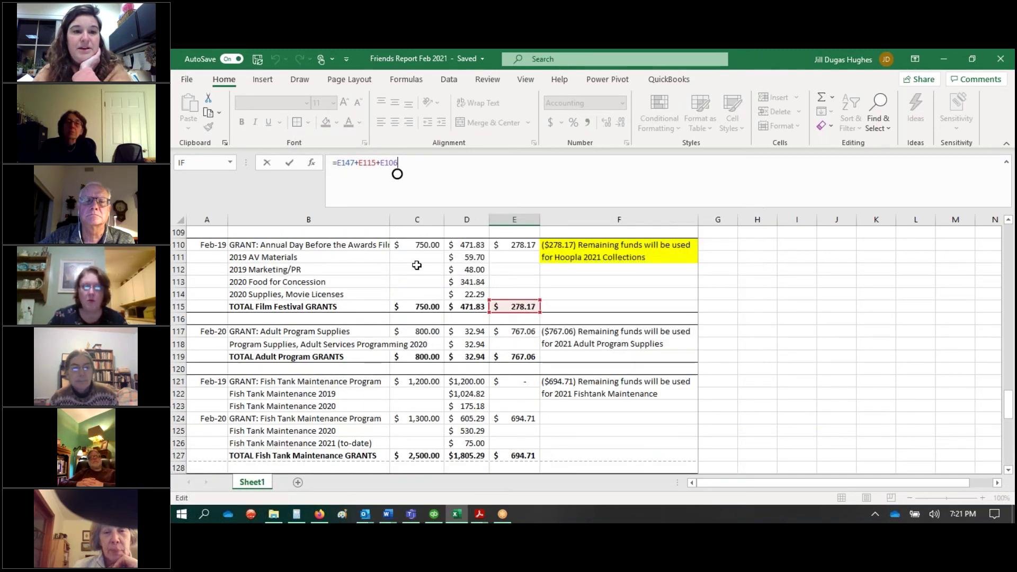
scroll(610, 334, "up", 1)
scroll(611, 334, "up", 2)
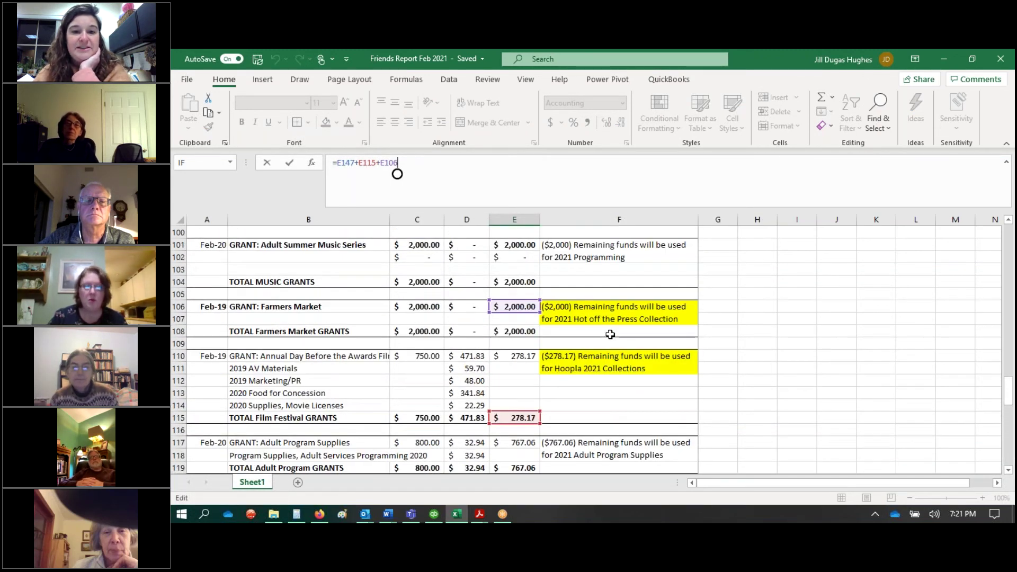
scroll(603, 352, "up", 4)
scroll(604, 352, "up", 8)
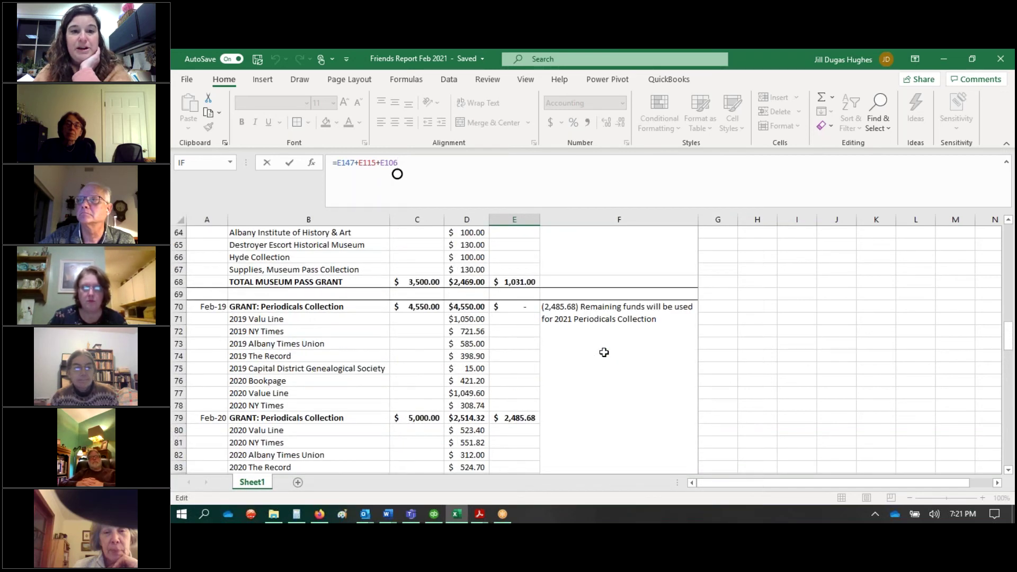
scroll(604, 353, "down", 20)
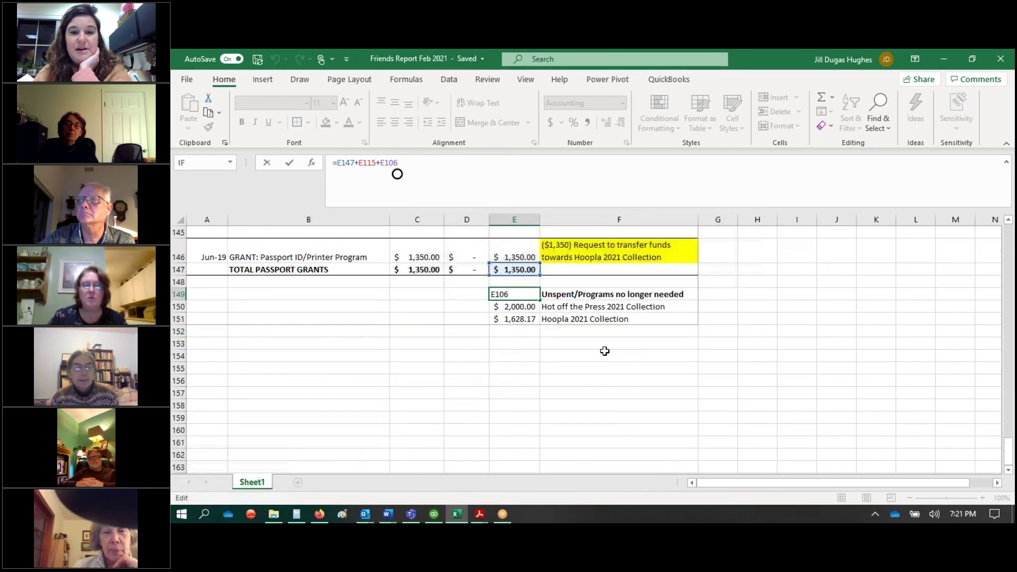
key("Return")
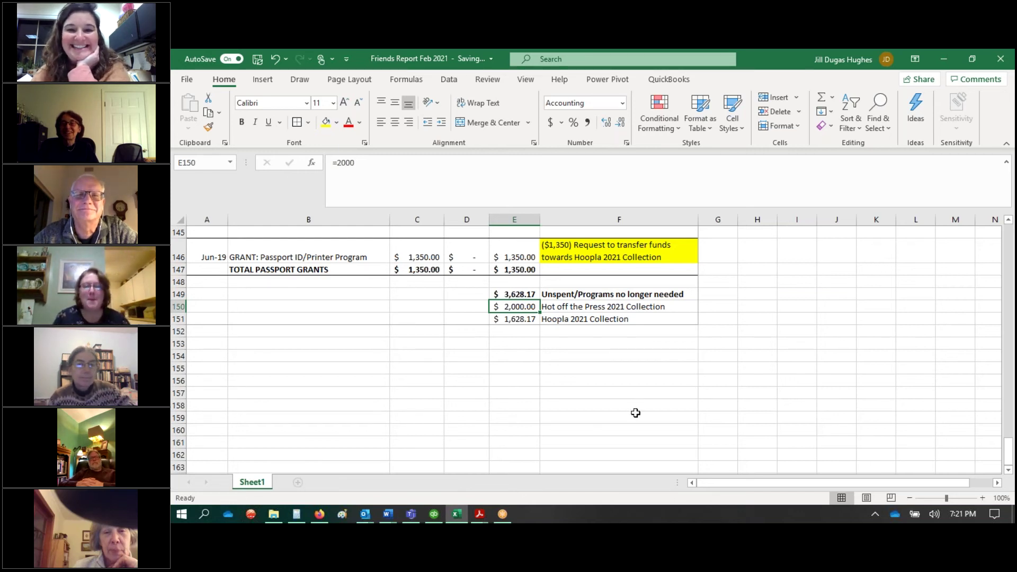
scroll(651, 406, "up", 1)
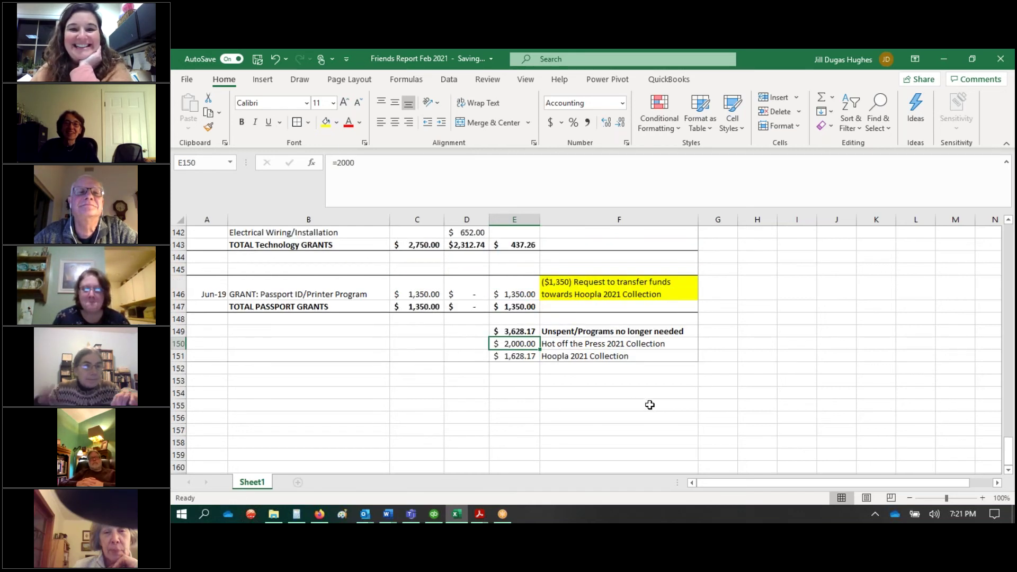
scroll(651, 404, "up", 8)
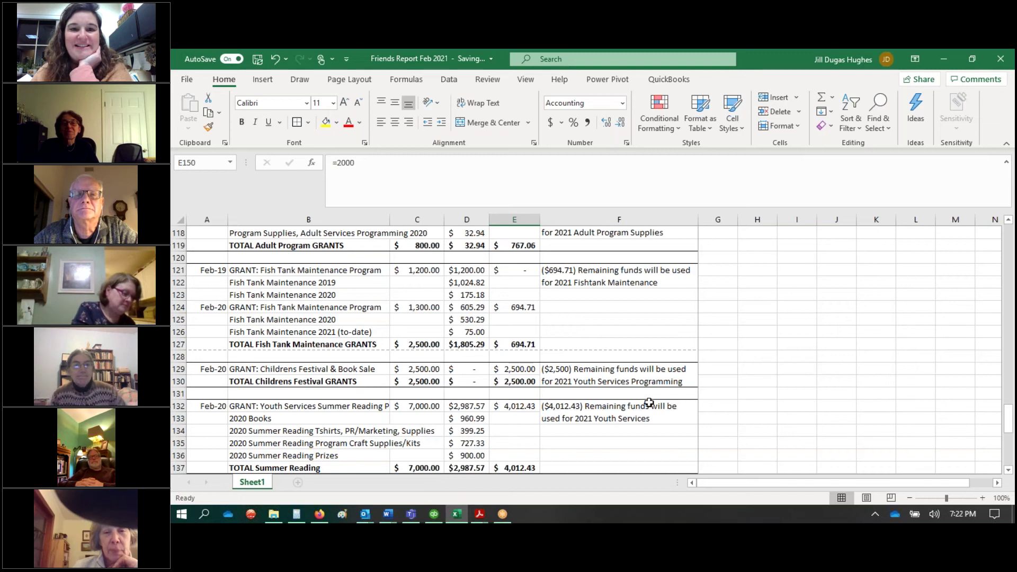
scroll(650, 404, "down", 3)
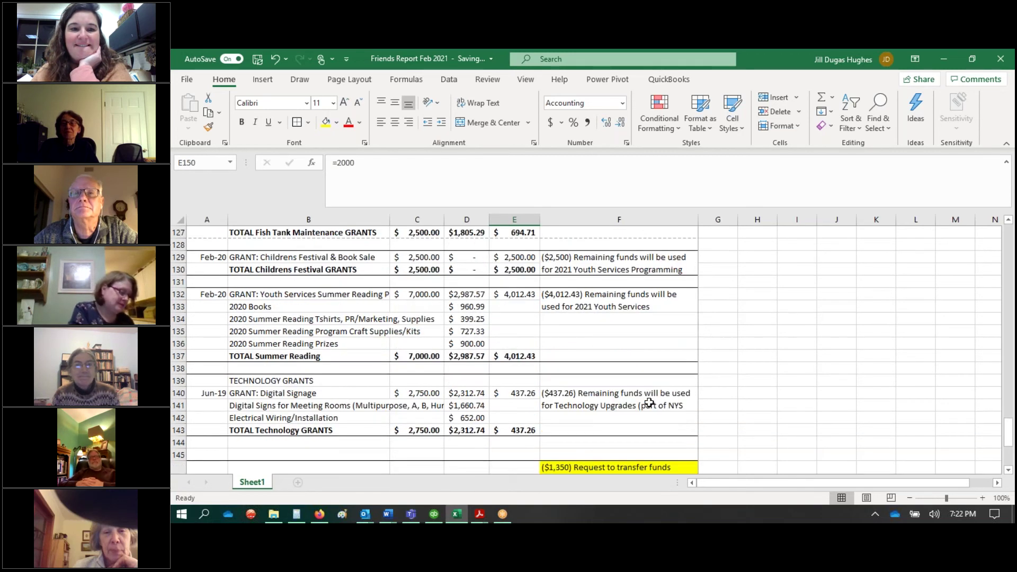